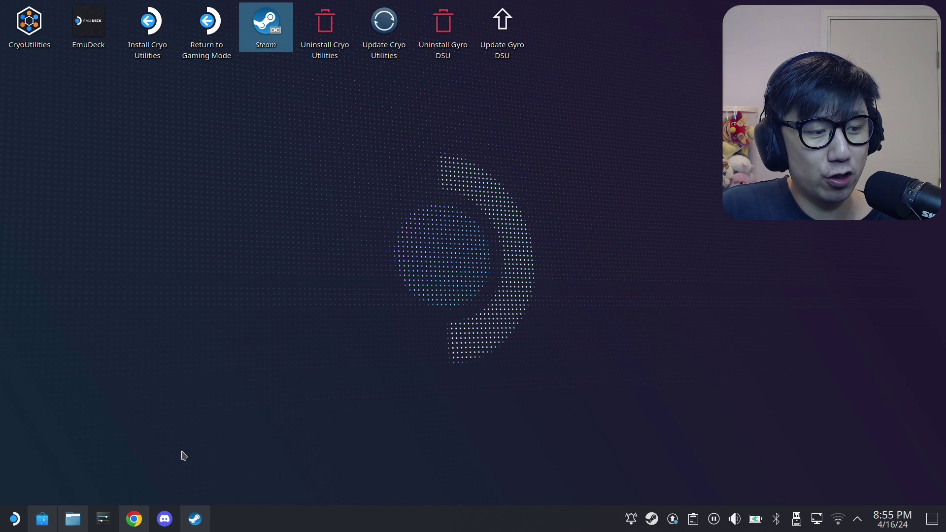
Search Discover for 'proton' and launch ProtonUp-Qt from its details page.
click(43, 518)
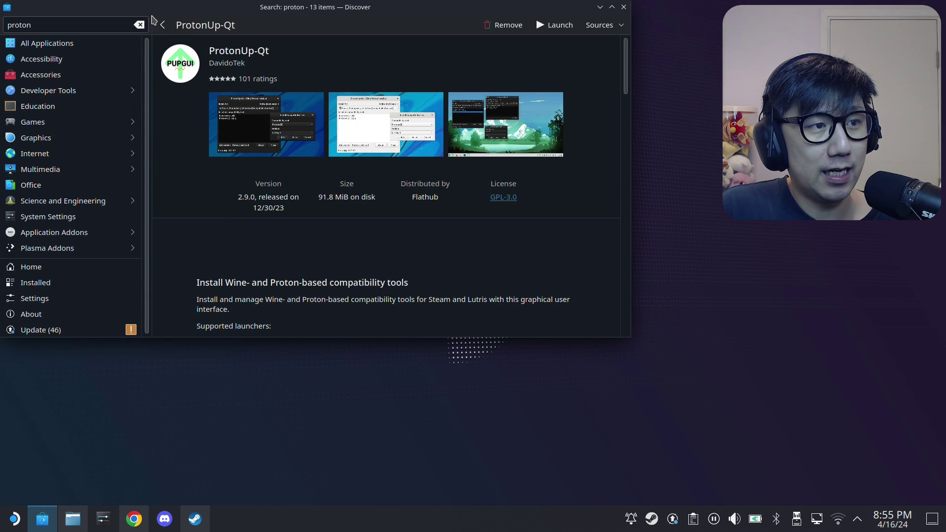
click(139, 25)
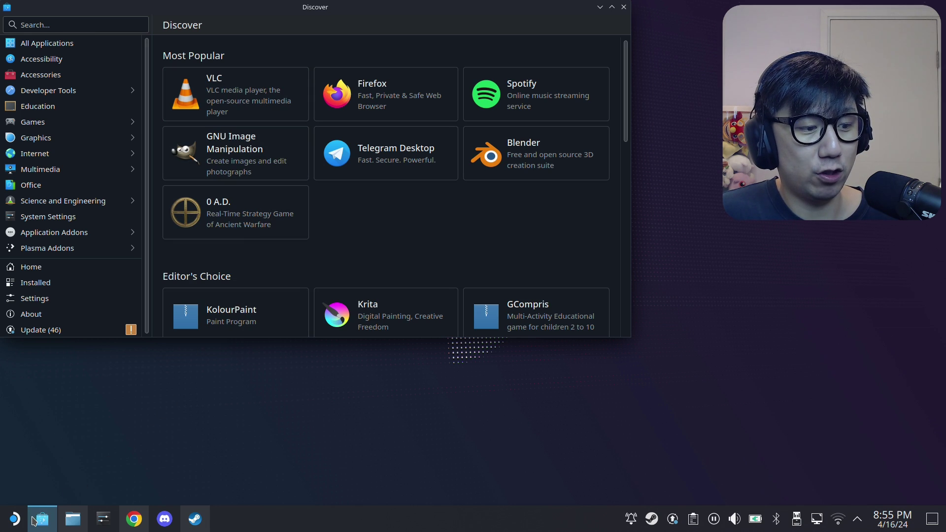
mouse_move(34, 523)
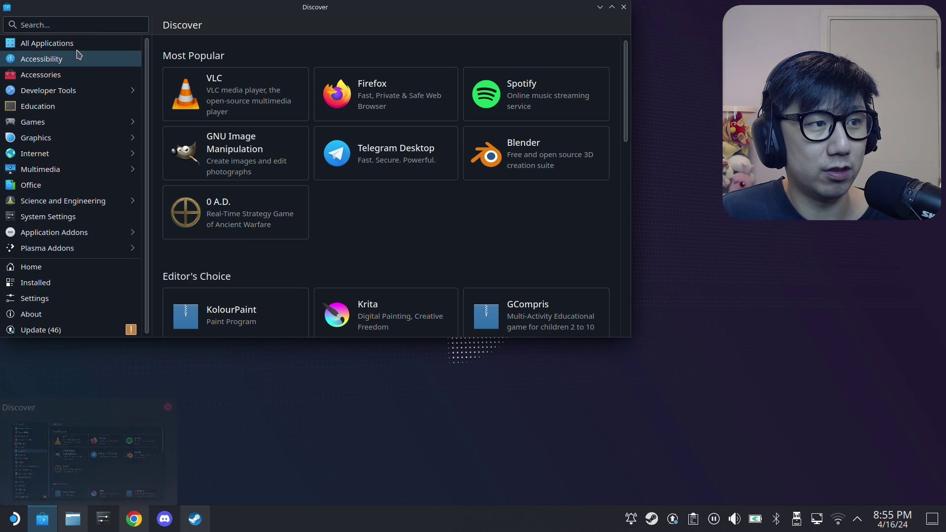
click(92, 25)
text(proton)
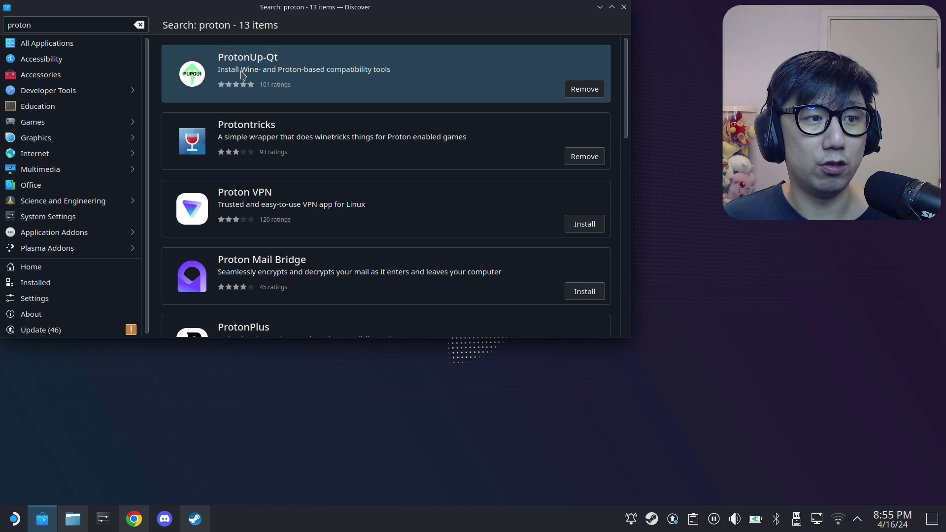
click(406, 87)
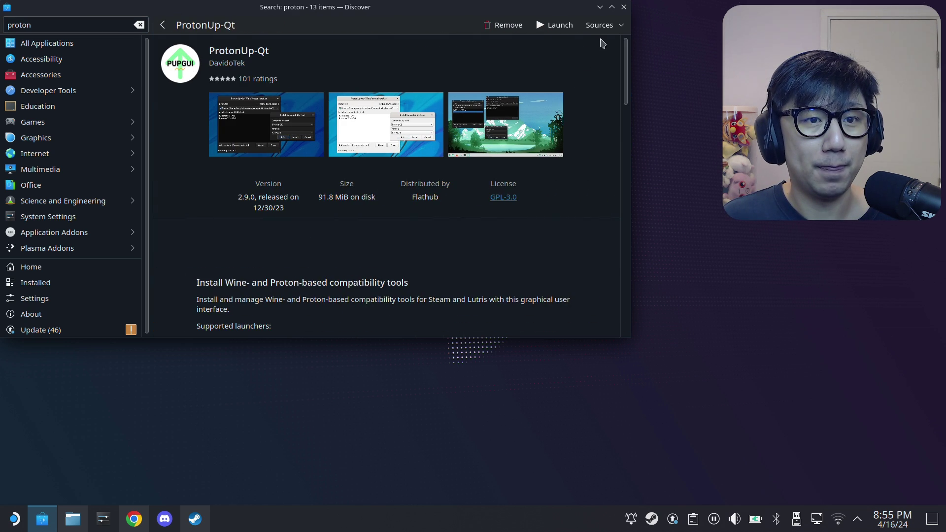
click(567, 27)
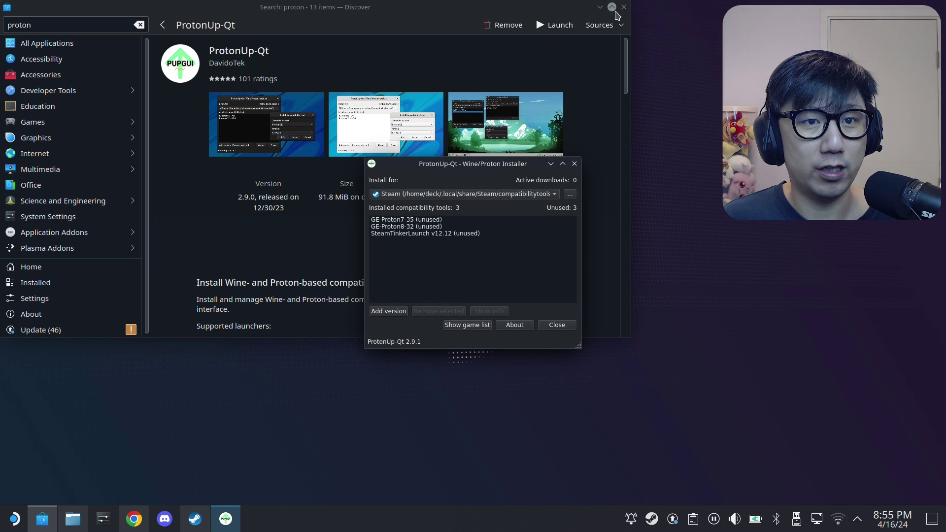
Minimize Discover and keep Steam as ProtonUp-Qt's install target.
click(600, 7)
click(394, 195)
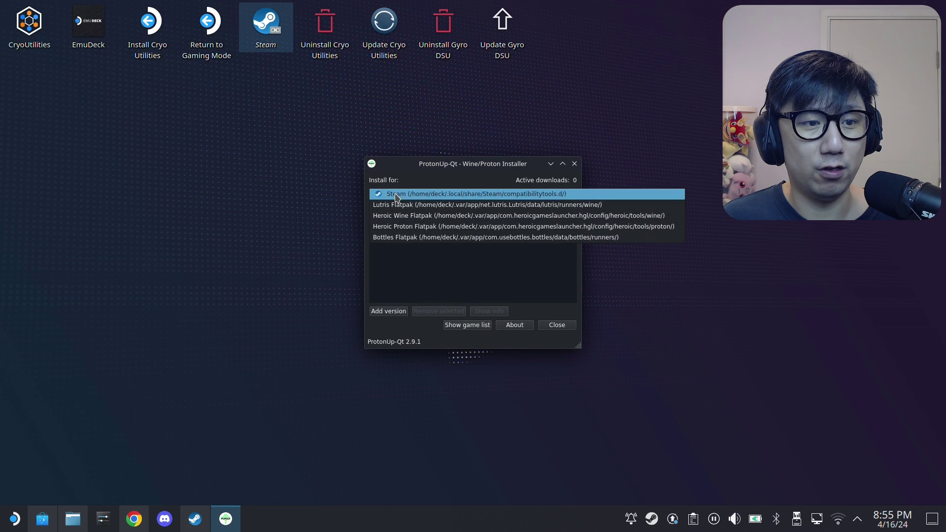
click(399, 196)
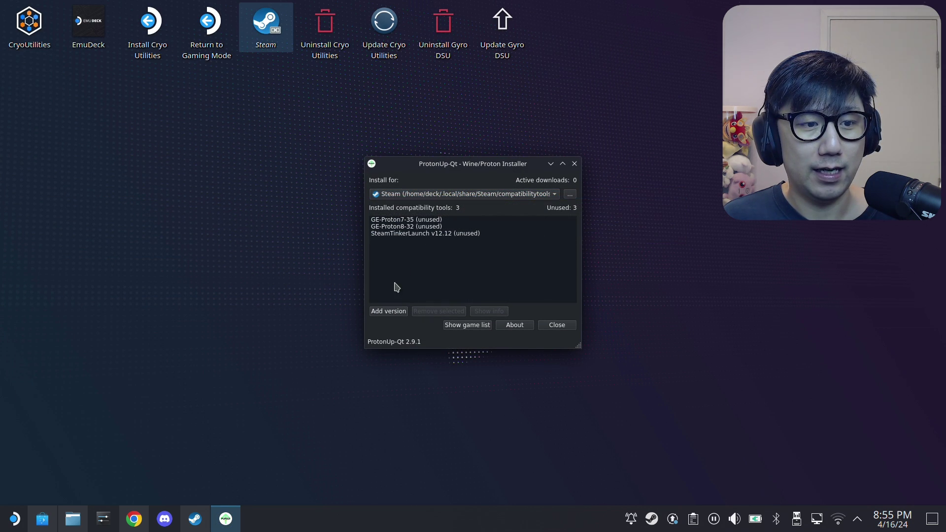
Browse the GE-Proton version list, then cancel without installing and close ProtonUp-Qt.
click(393, 311)
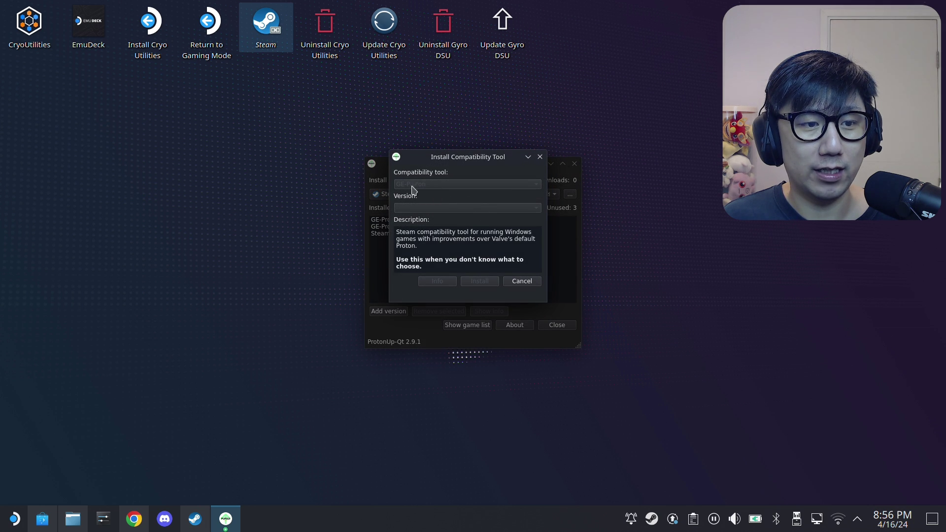
click(440, 209)
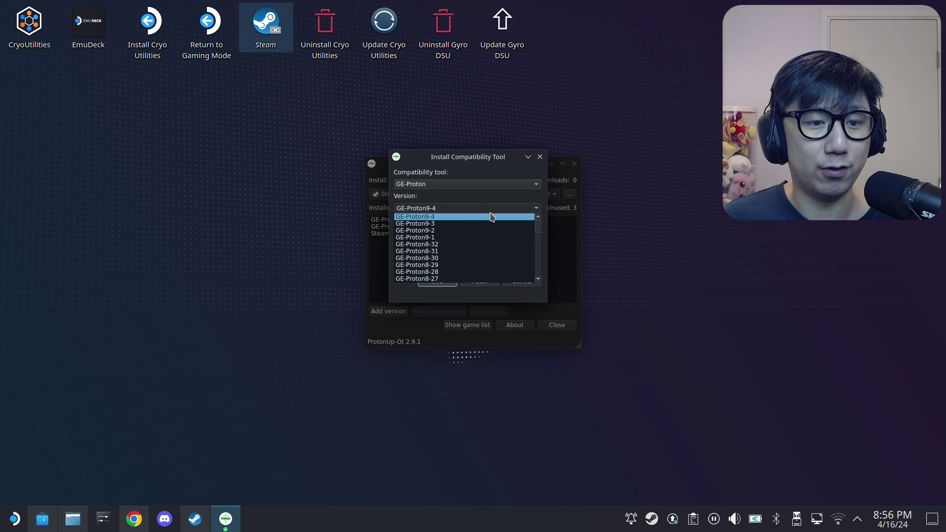
scroll(539, 246, down, 15)
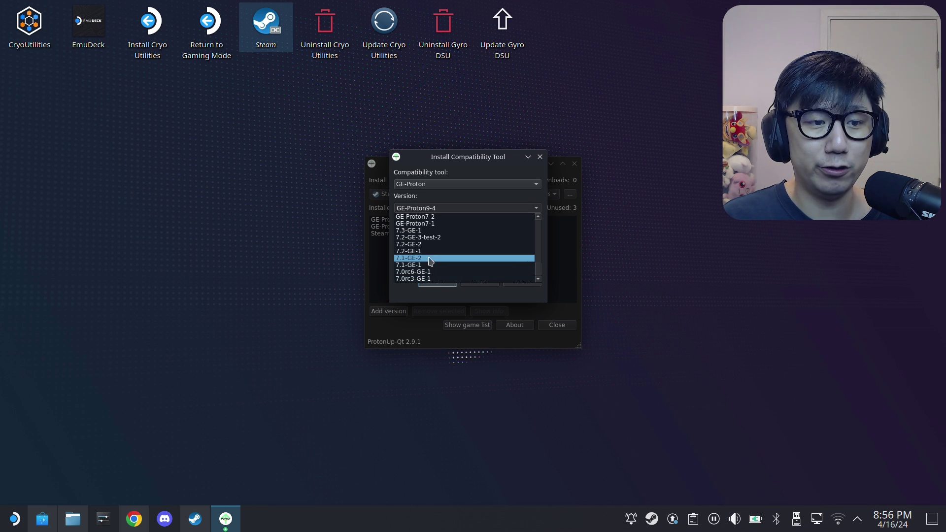
scroll(443, 242, up, 11)
scroll(446, 246, down, 11)
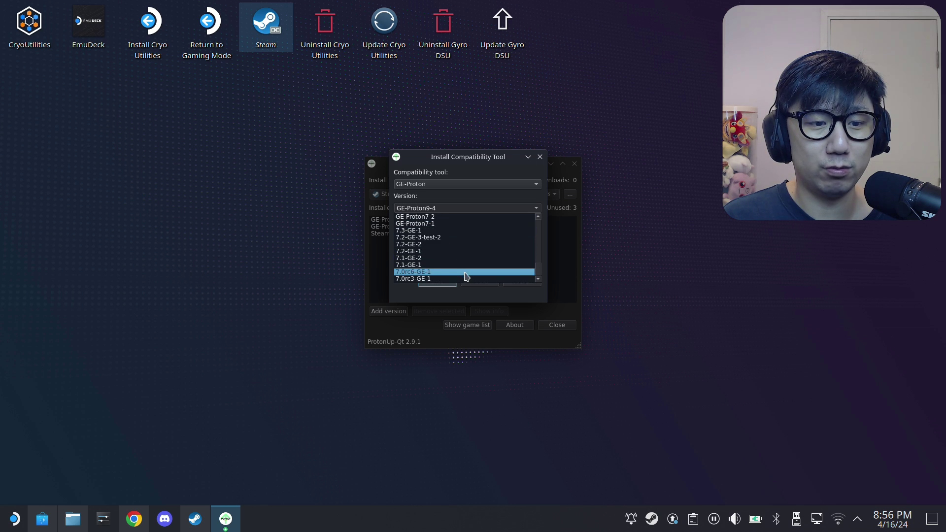
click(495, 300)
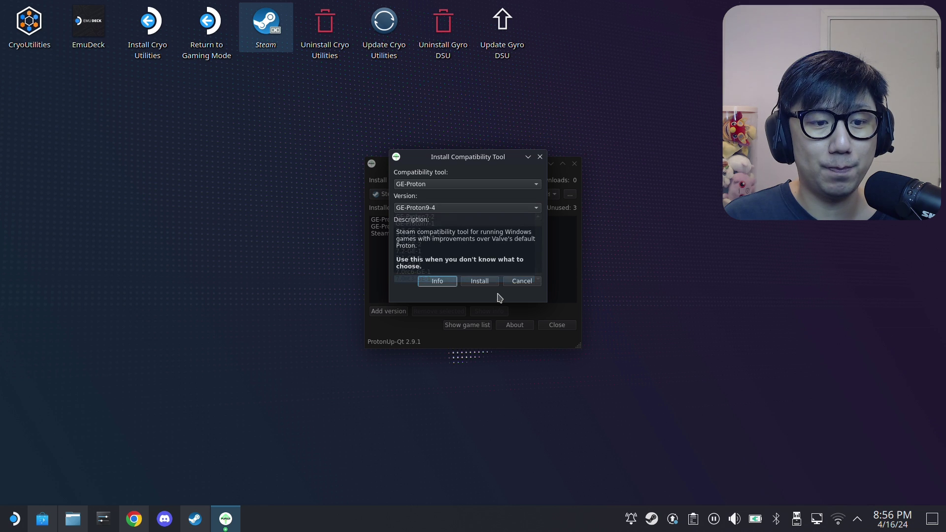
click(520, 281)
click(557, 325)
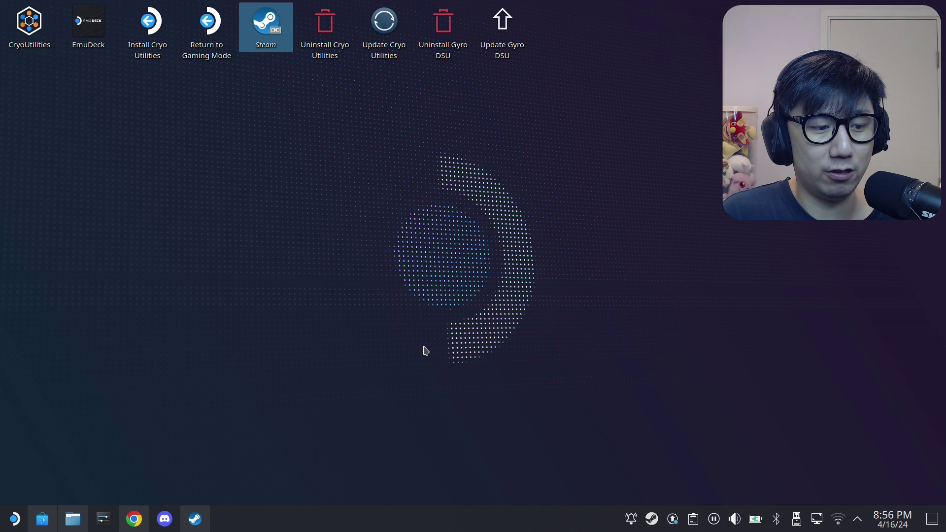
Check Chrome's recent downloads for the WeMod installer, then minimize Chrome.
click(134, 518)
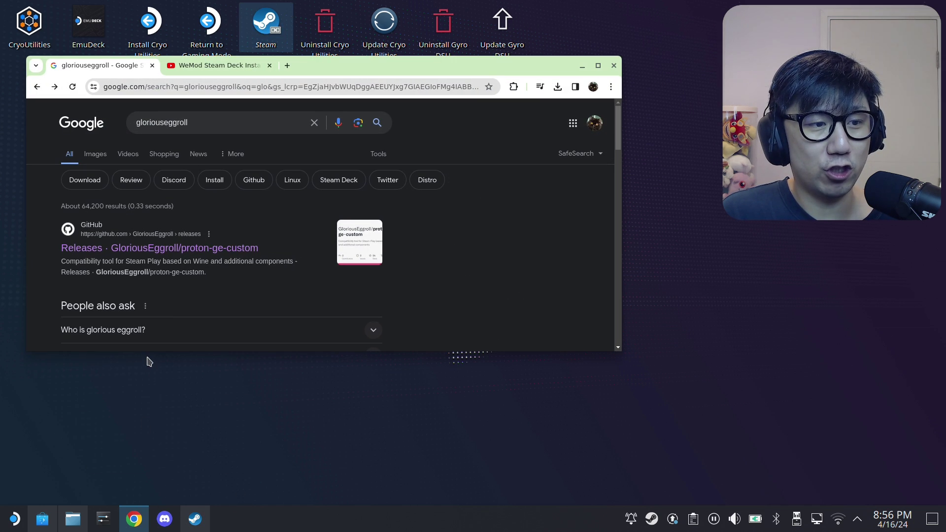
click(215, 66)
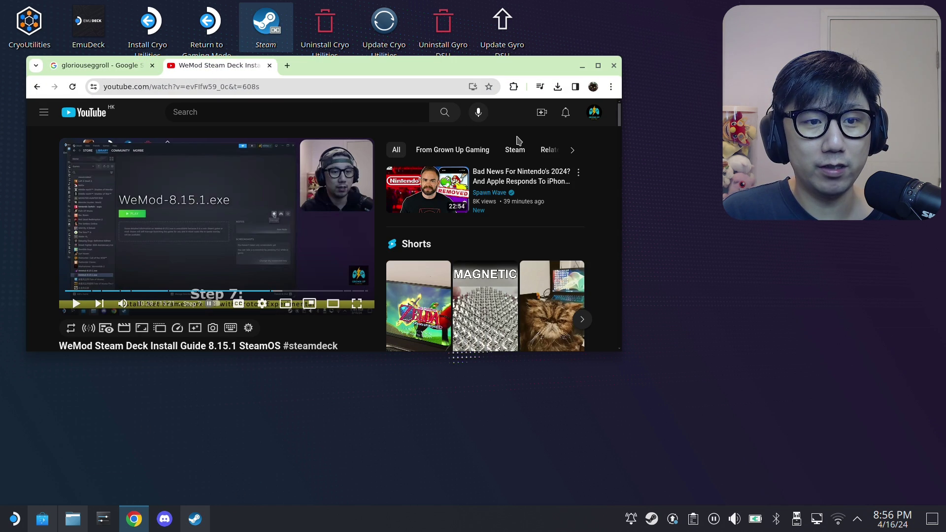
click(557, 87)
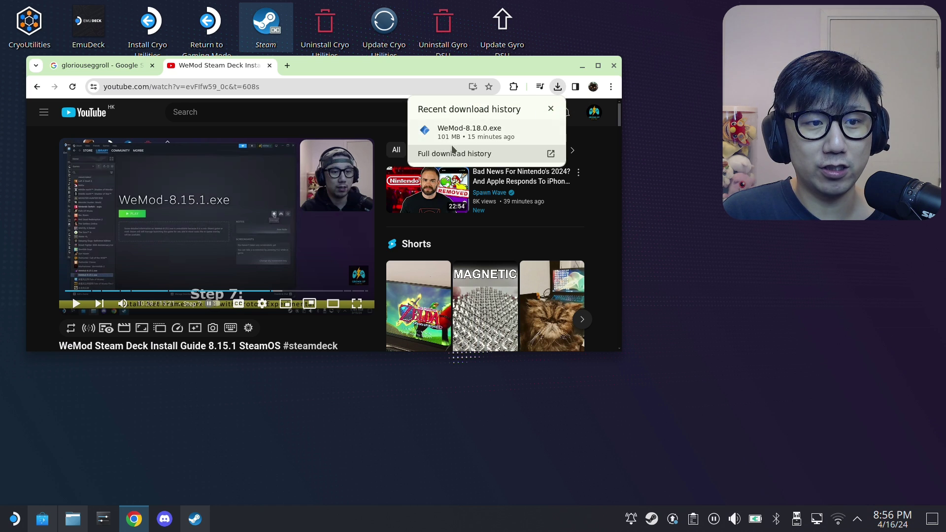
click(581, 67)
Add WeMod-8.18.0.exe from the Downloads folder to Steam.
click(197, 520)
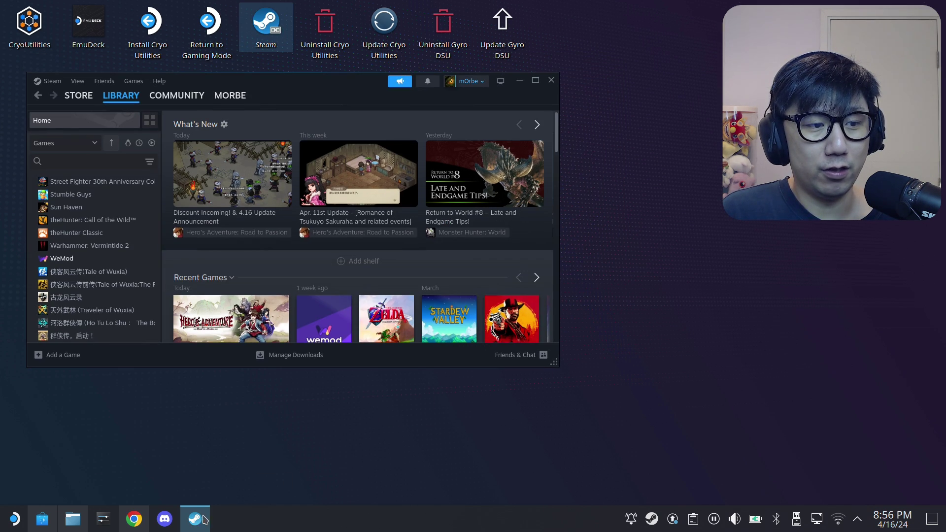
click(73, 519)
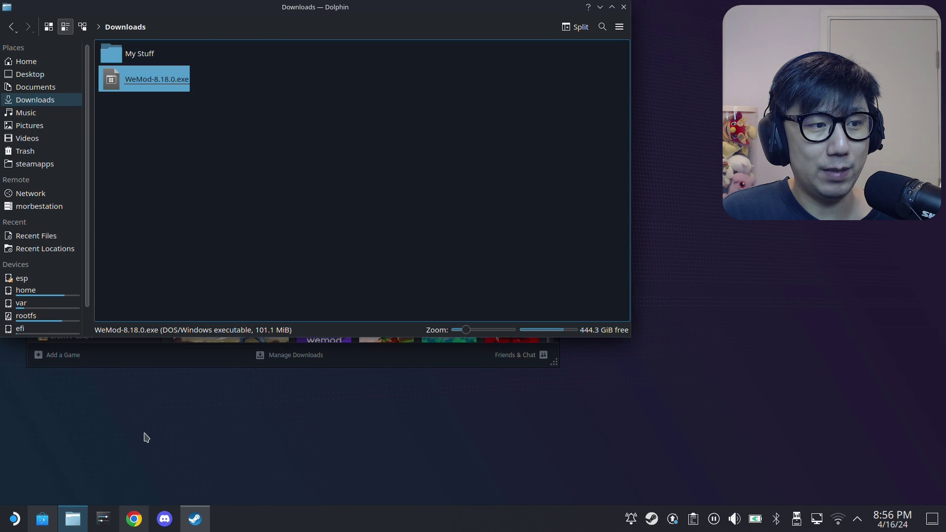
right_click(162, 93)
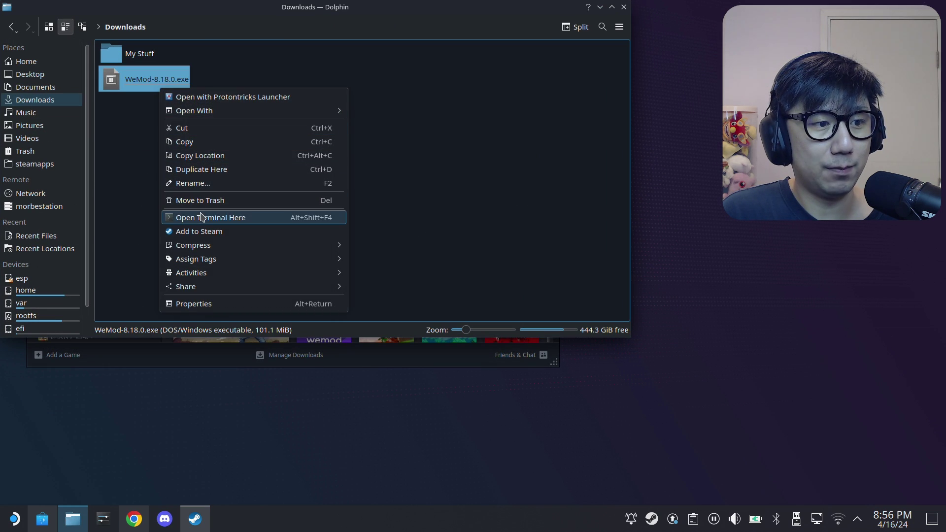
click(202, 232)
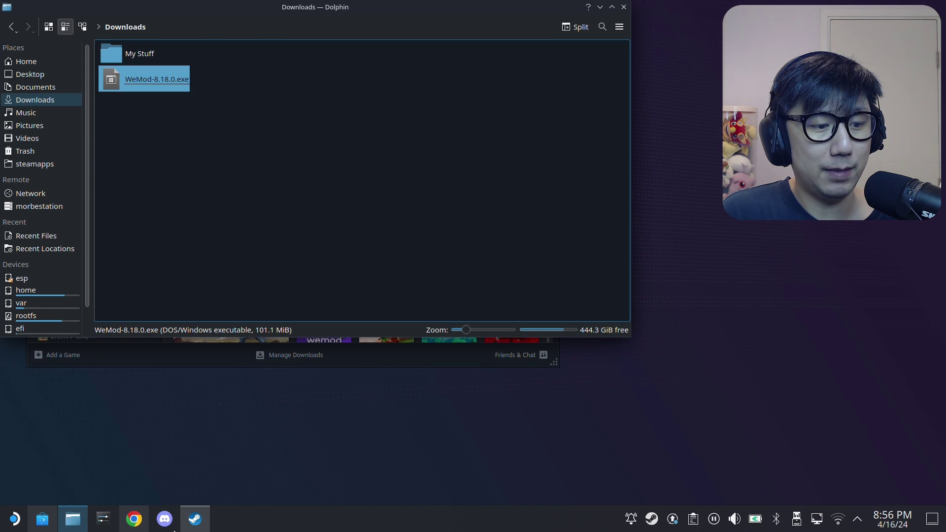
click(196, 522)
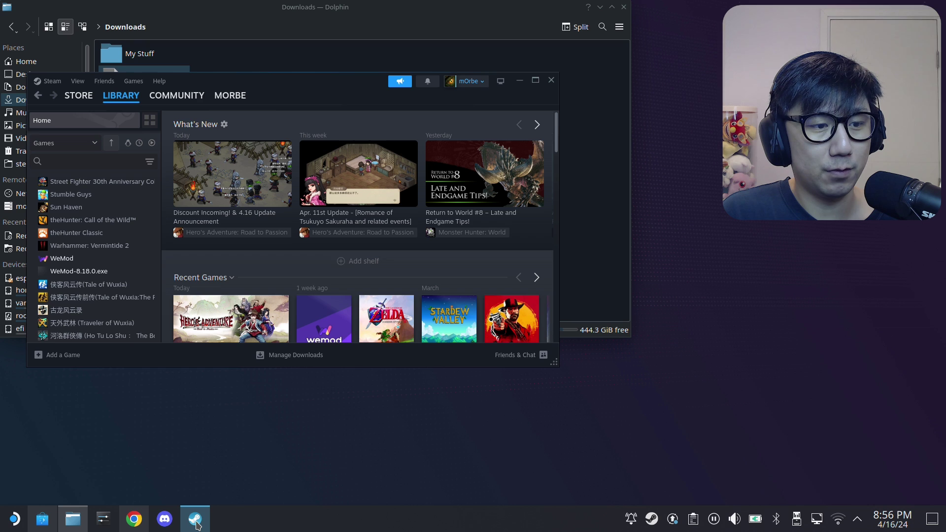
Force the WeMod-8.18.0.exe shortcut to use Proton Experimental and launch it.
click(98, 271)
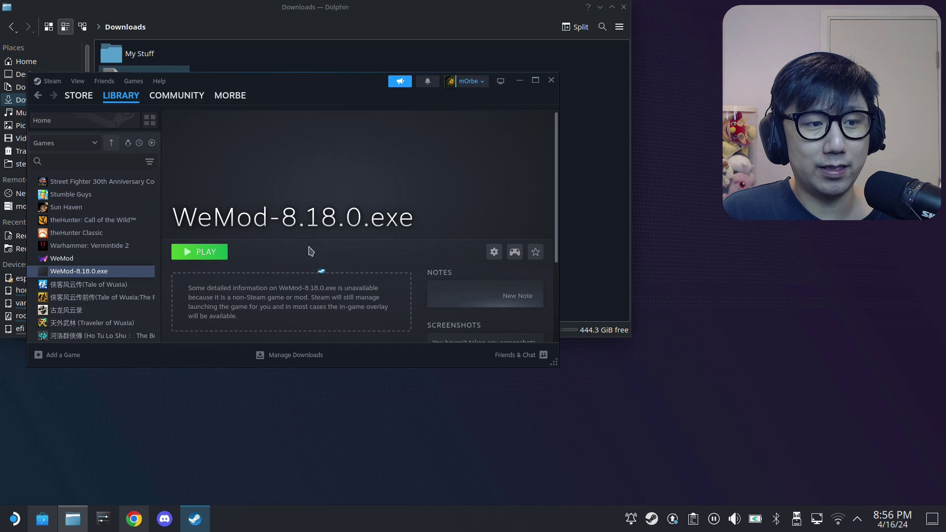
click(493, 252)
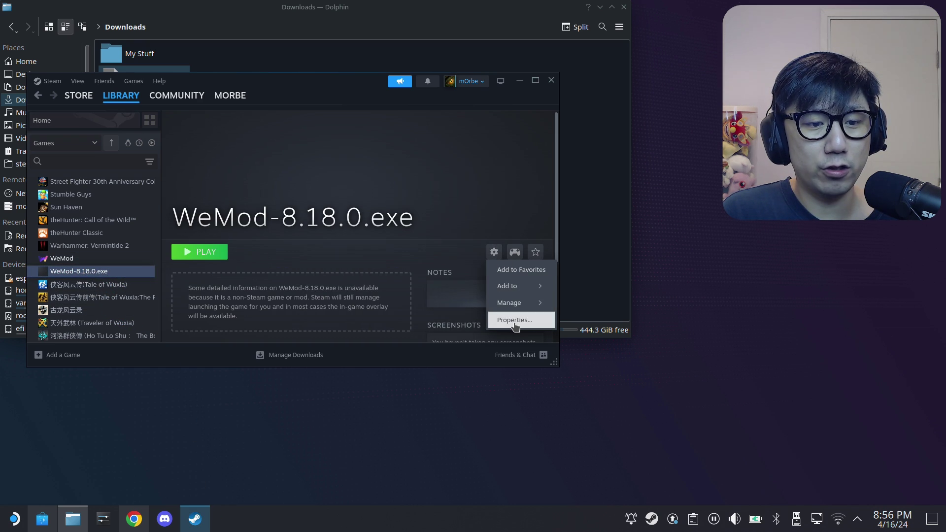
click(515, 322)
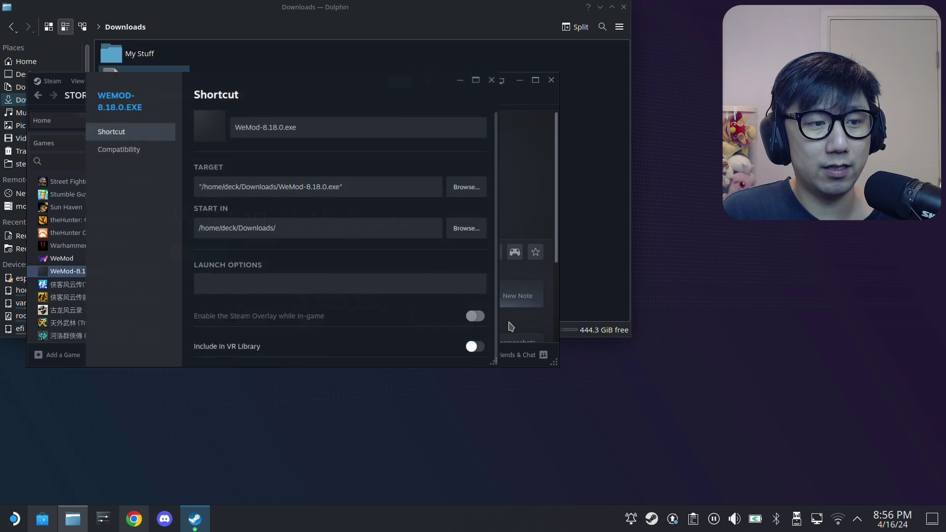
click(132, 157)
click(273, 125)
click(269, 140)
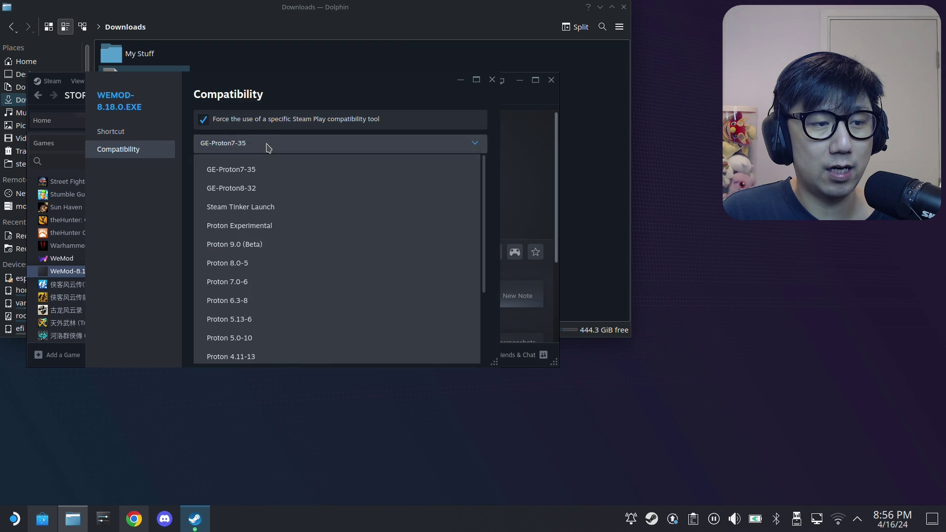
click(277, 225)
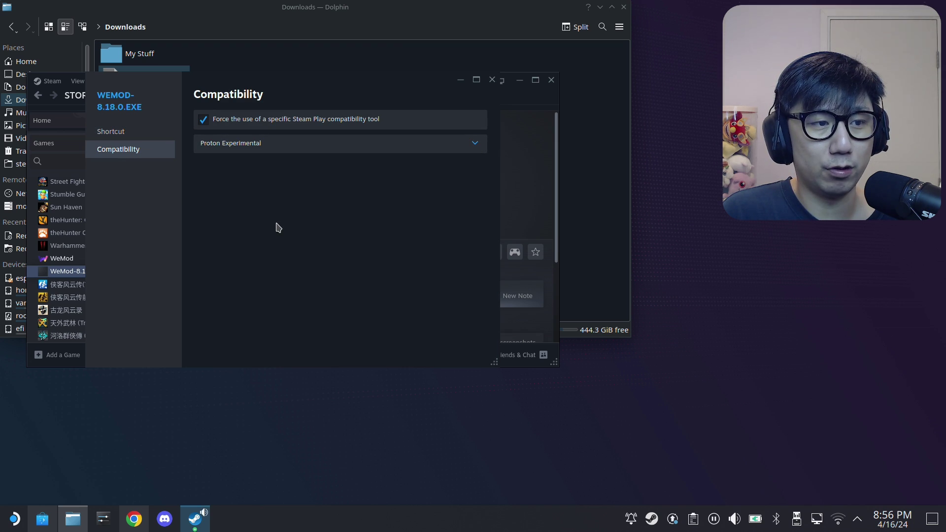
click(492, 83)
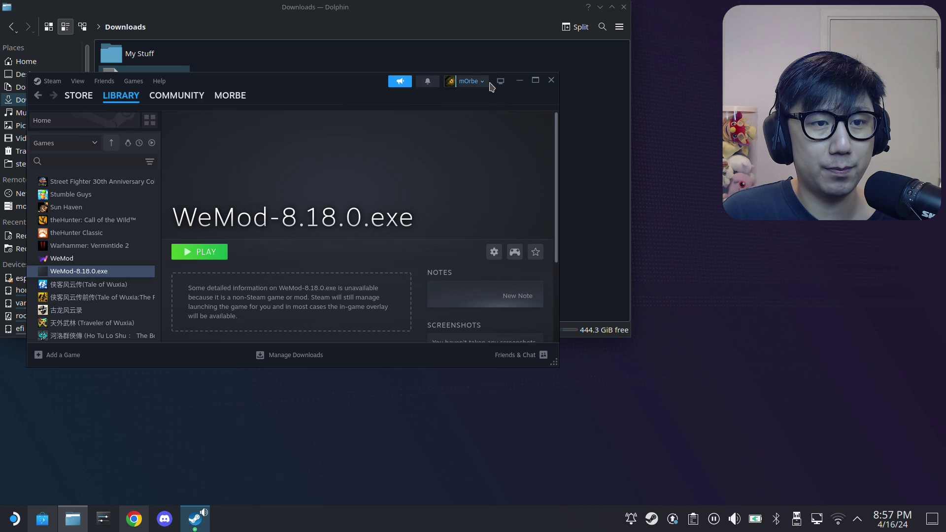
click(208, 252)
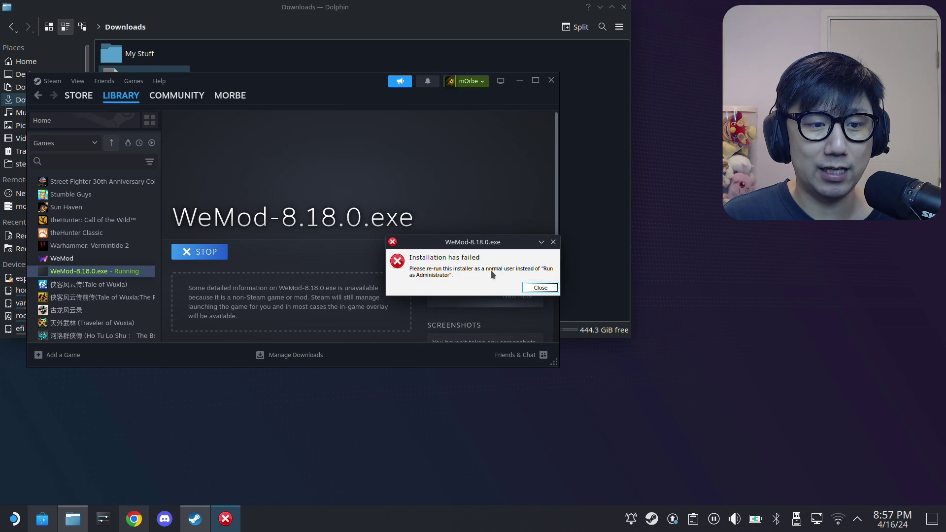
Dismiss the 'Installation has failed' error and recheck the shortcut's compatibility, leaving Proton Experimental.
click(540, 288)
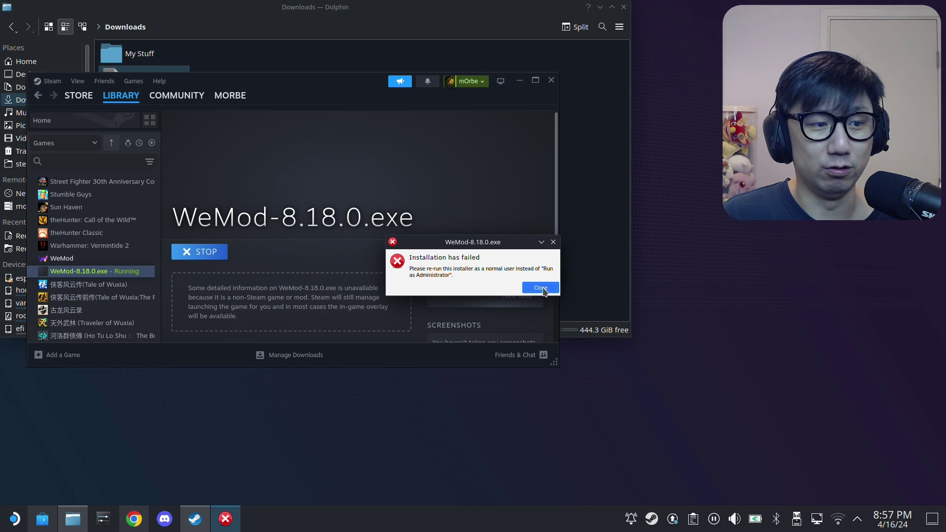
click(540, 288)
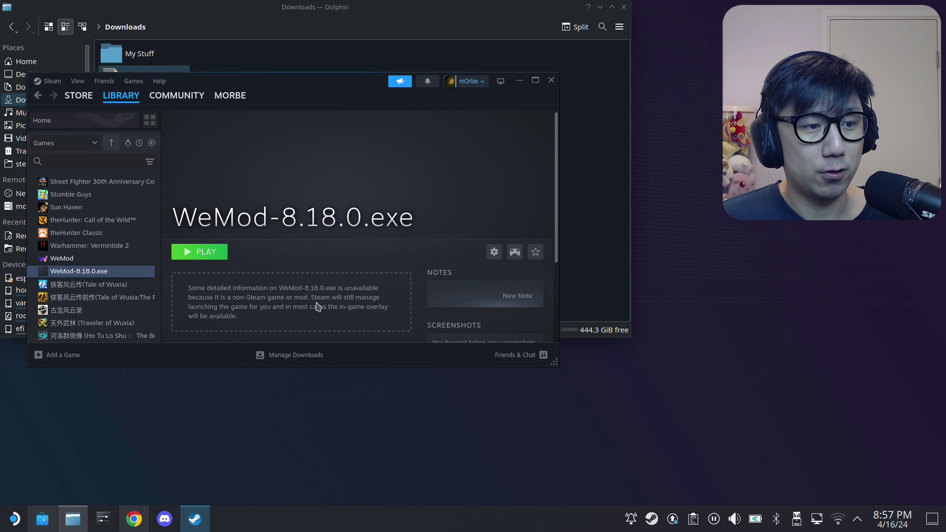
click(494, 251)
click(516, 321)
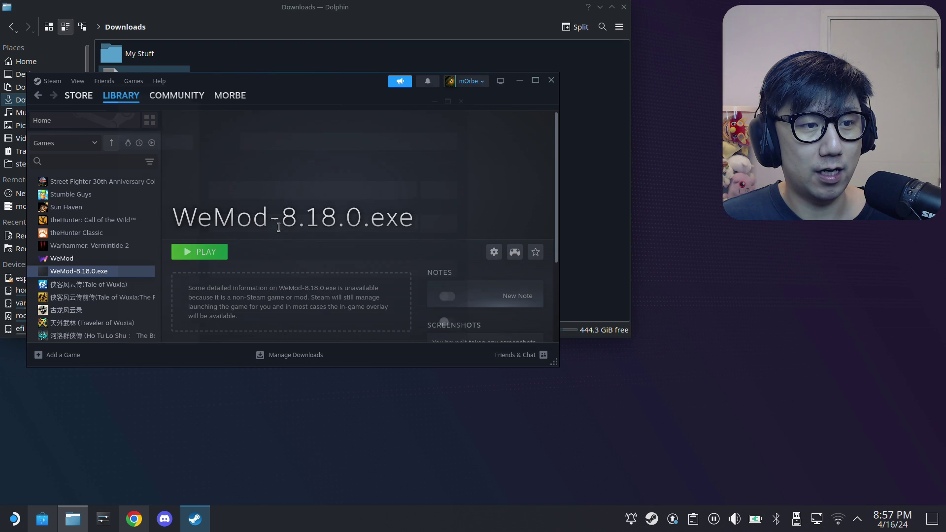
click(140, 150)
click(289, 150)
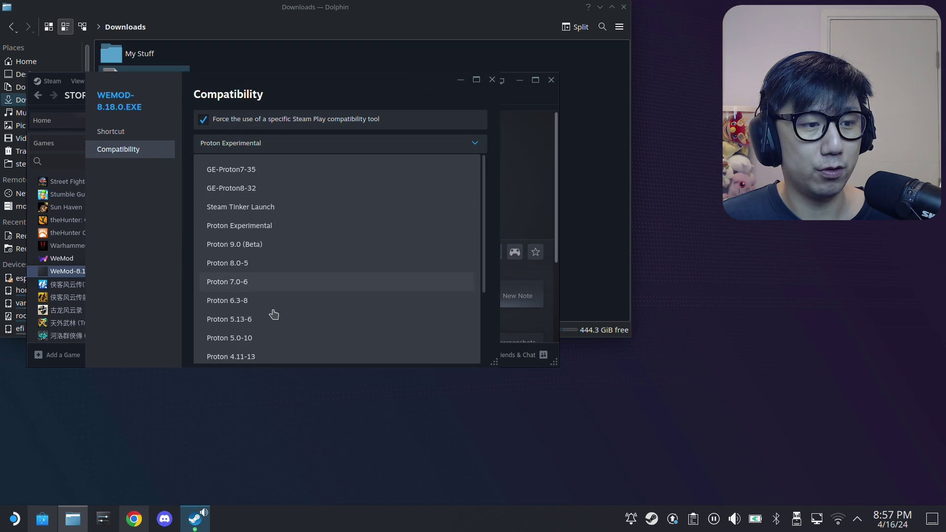
click(491, 81)
click(492, 80)
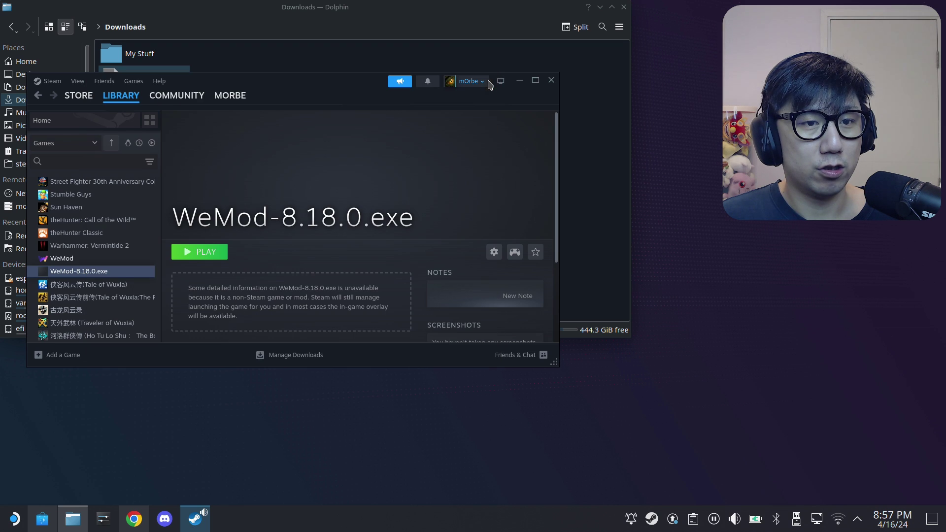
click(133, 519)
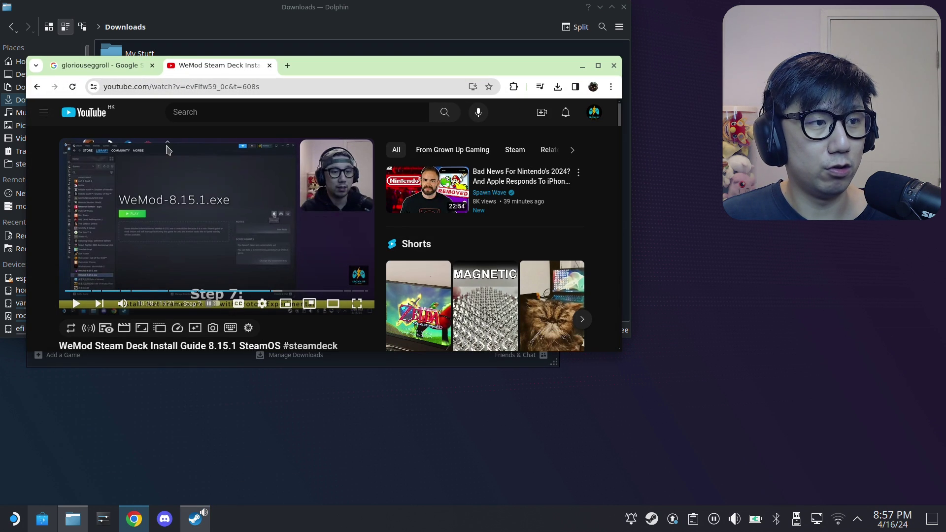
Open the GloriousEggroll proton-ge-custom releases page on GitHub.
click(85, 65)
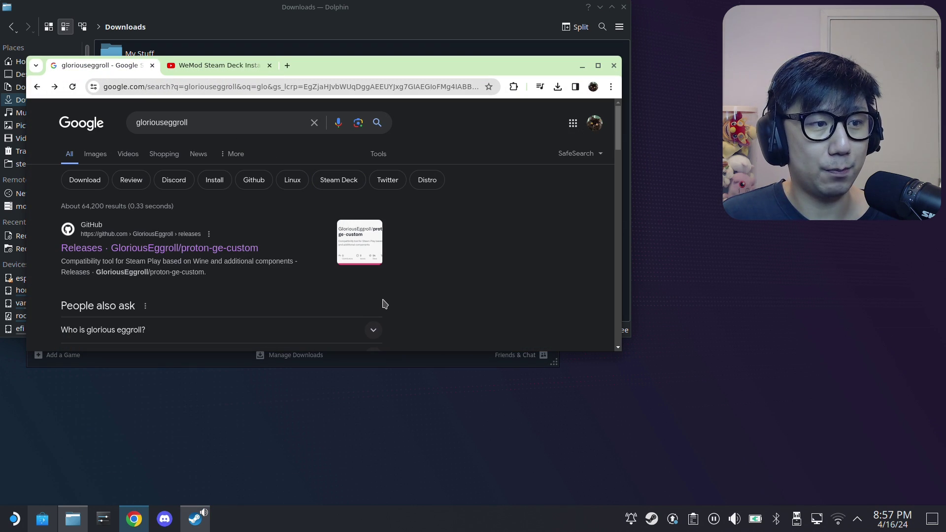
click(109, 249)
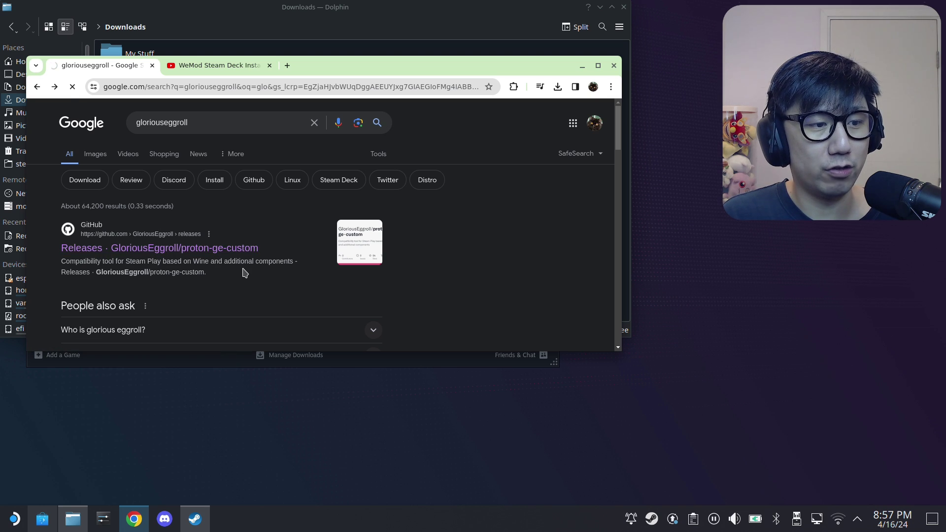
scroll(294, 273, down, 4)
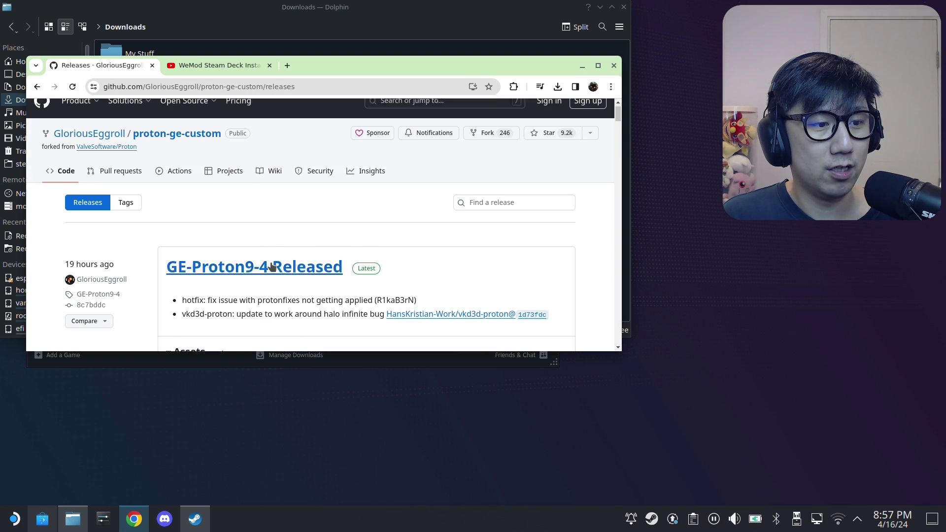
scroll(305, 266, down, 15)
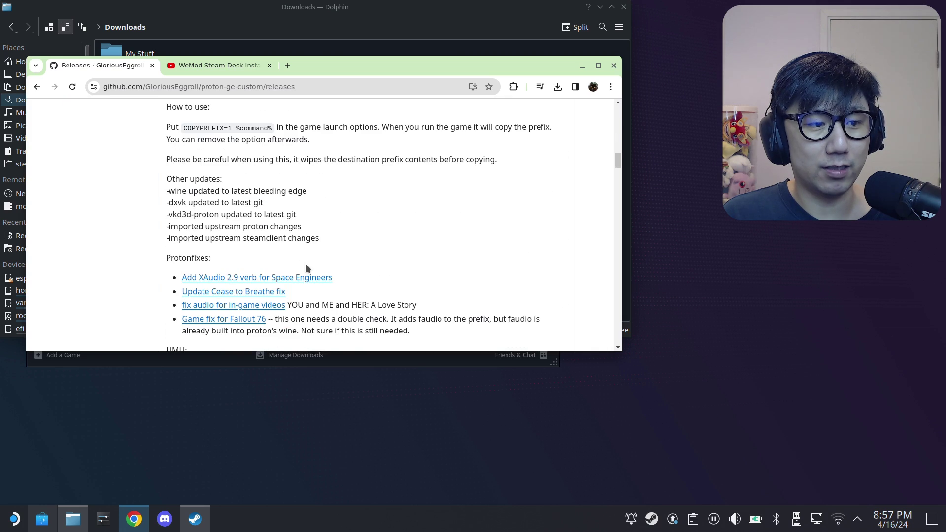
scroll(305, 264, up, 19)
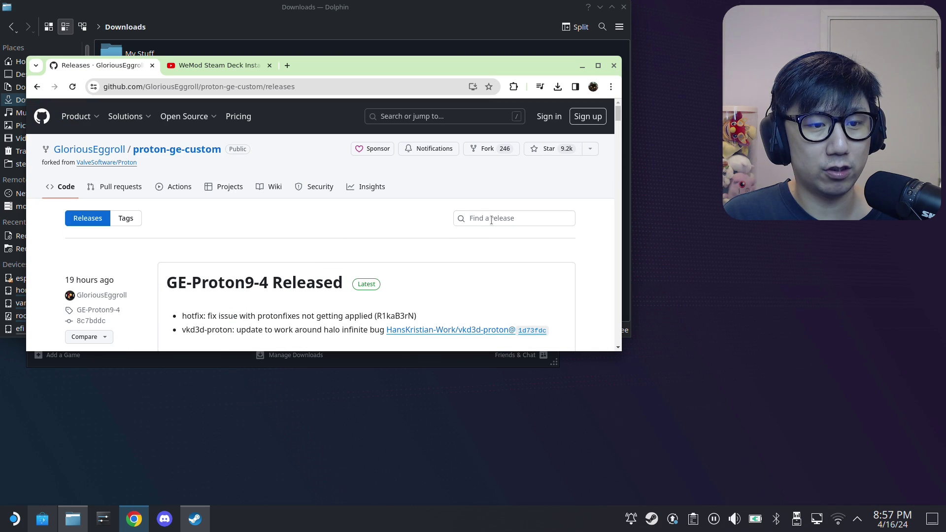
Search the releases for 6-21 and download Proton-6.21-GE-2.tar.gz (409 MB).
click(491, 220)
text(6-21)
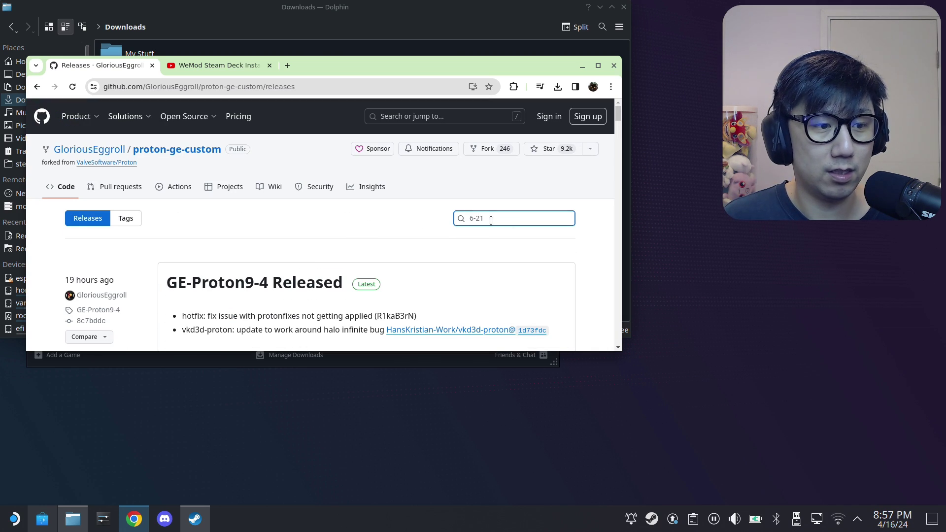
key(Return)
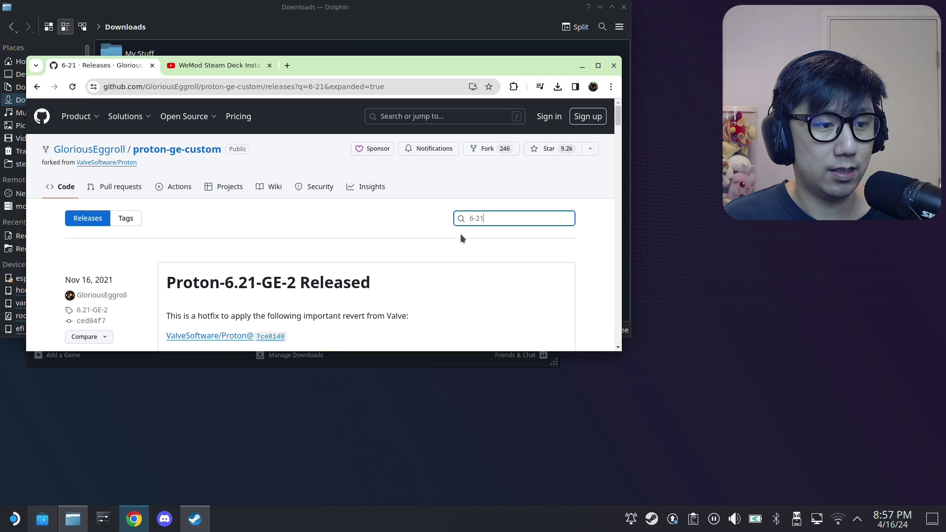
scroll(460, 234, down, 3)
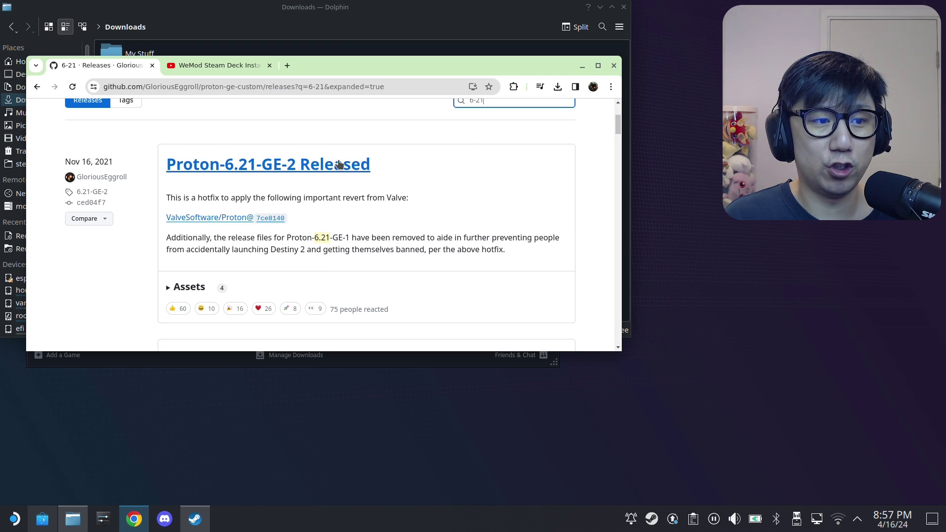
scroll(351, 206, down, 2)
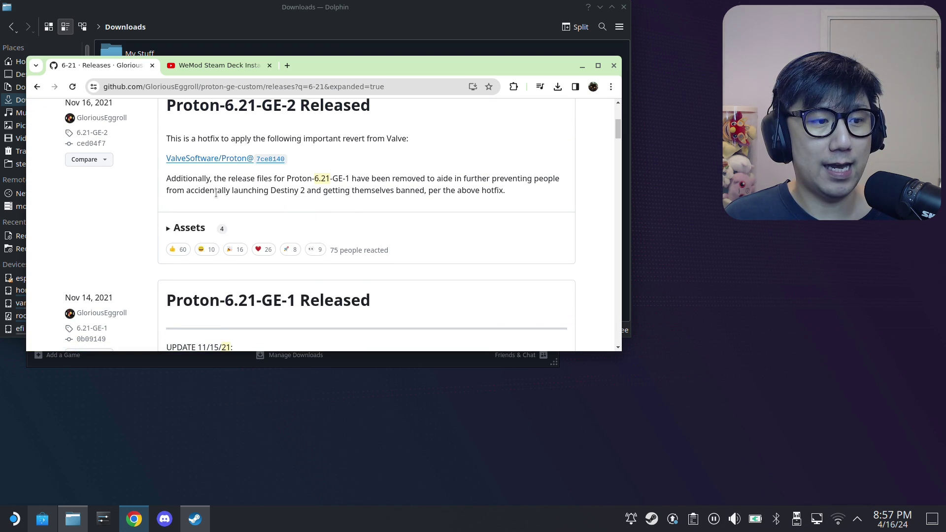
click(181, 230)
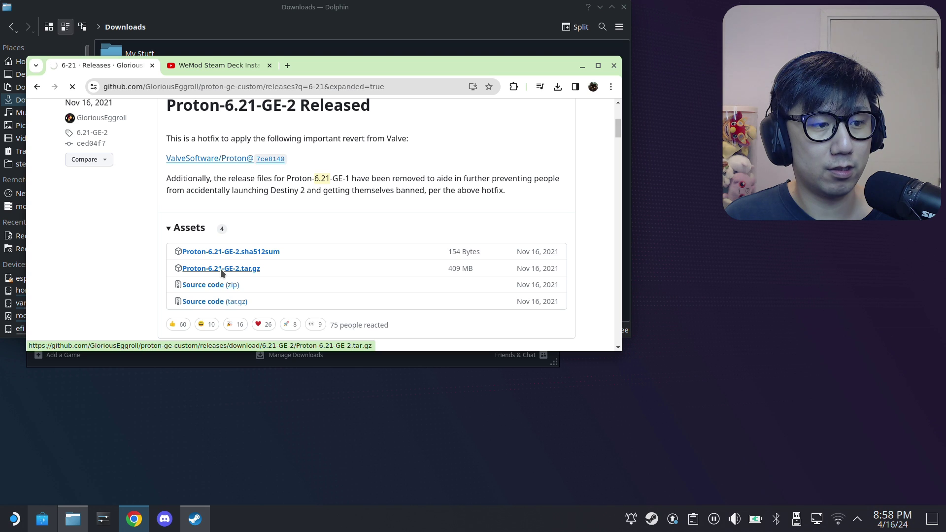
click(558, 87)
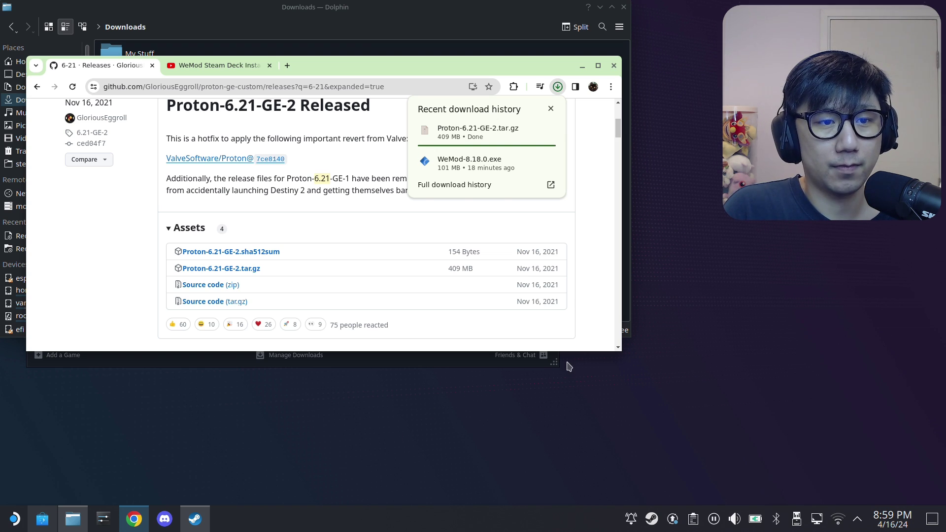
mouse_move(487, 133)
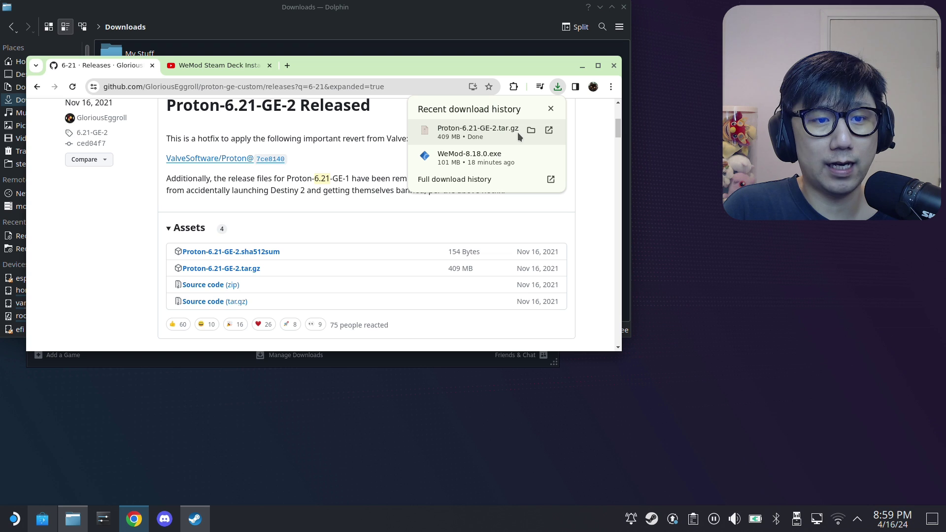
Open Proton-6.21-GE-2.tar.gz in Ark and extract the Proton-6.21-GE-2 folder into Downloads.
click(527, 131)
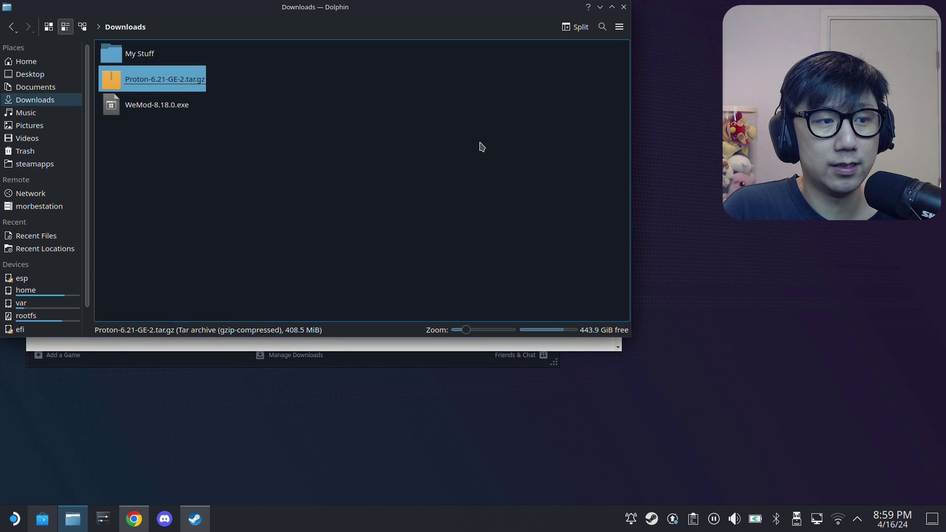
right_click(173, 93)
click(187, 98)
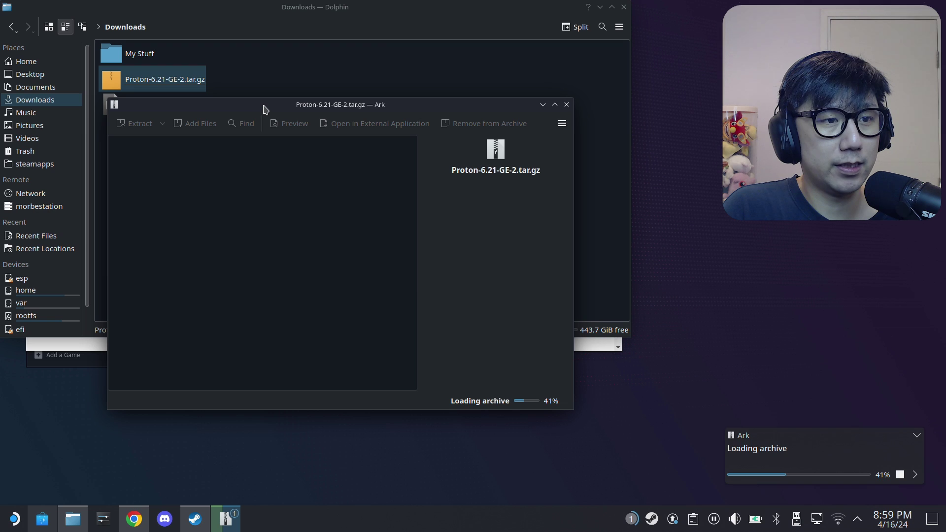
drag(264, 109, 405, 91)
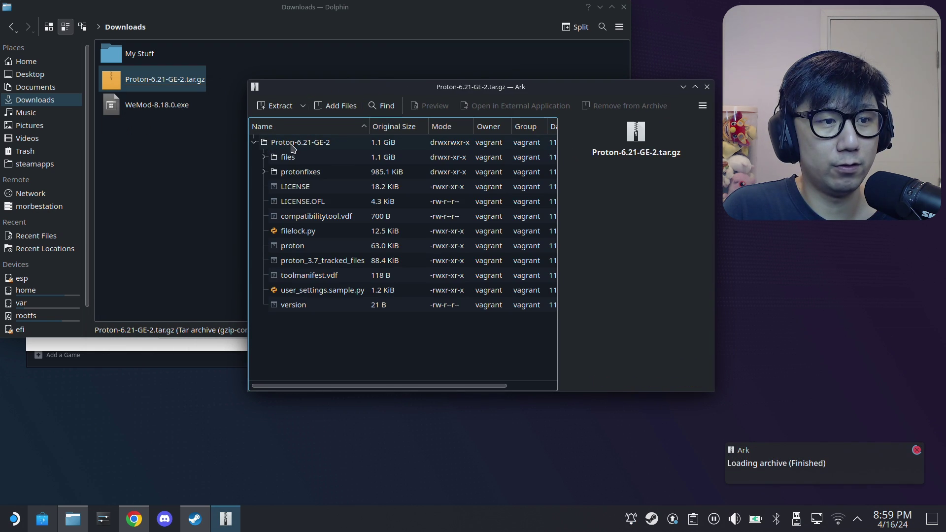
drag(291, 148, 151, 171)
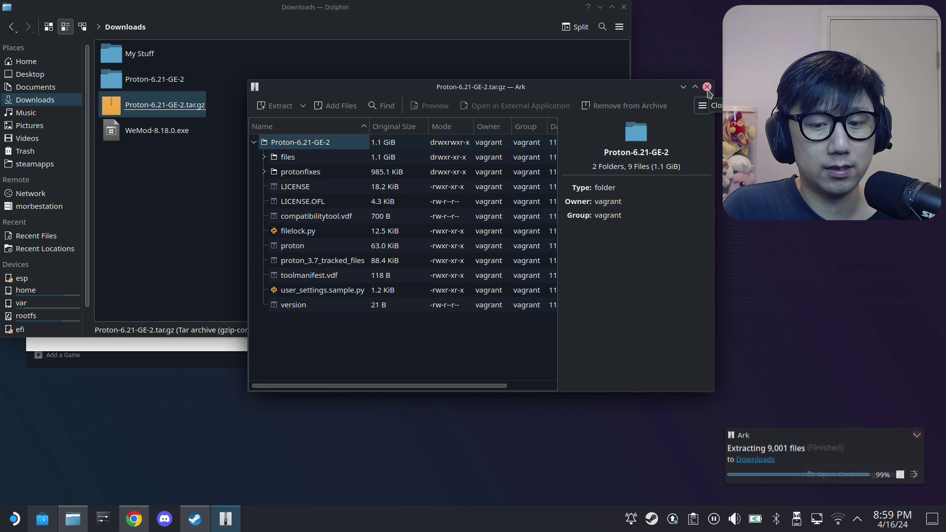
click(707, 87)
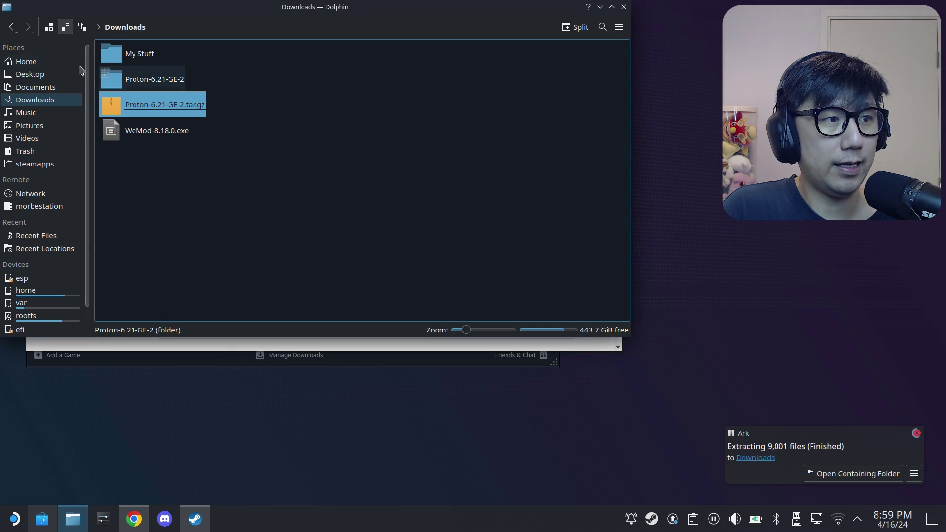
Open a new Home tab and browse to ~/.steam/steam/compatibilitytools.d.
right_click(30, 62)
click(45, 80)
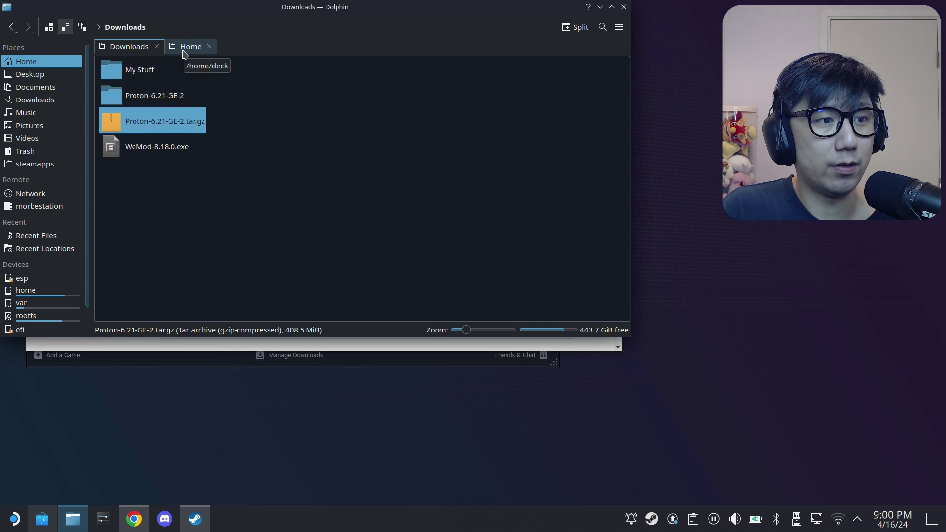
click(183, 53)
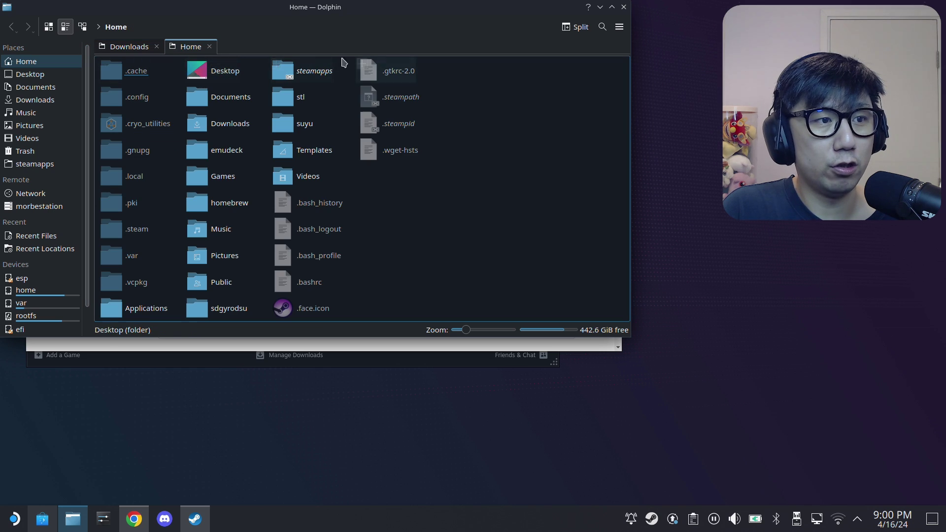
click(619, 26)
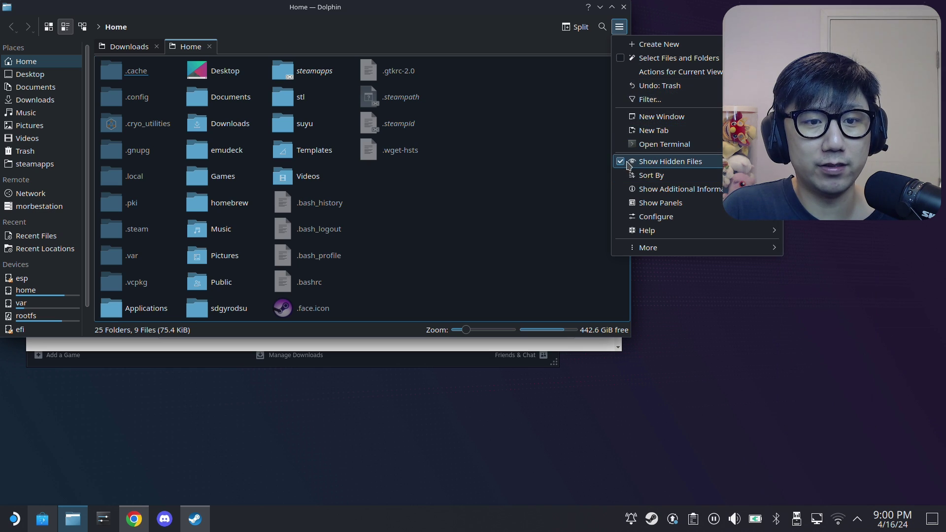
click(434, 196)
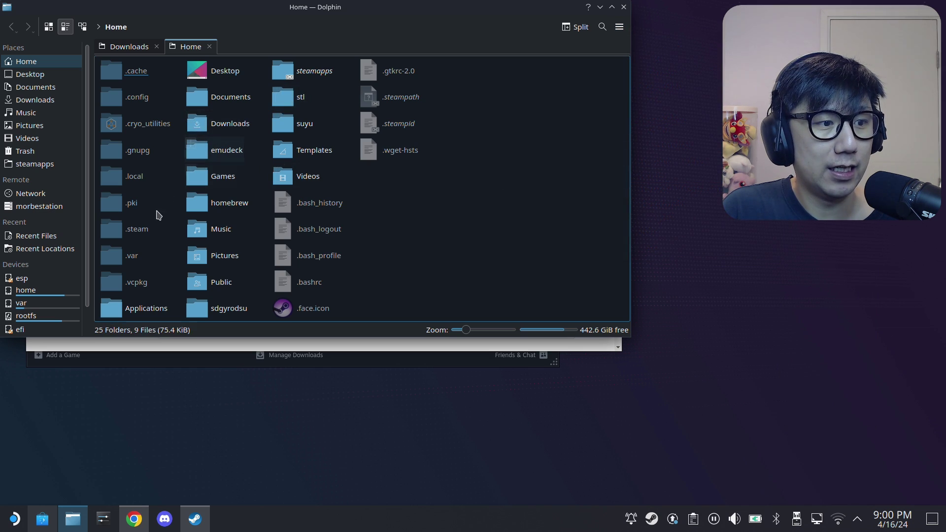
click(132, 234)
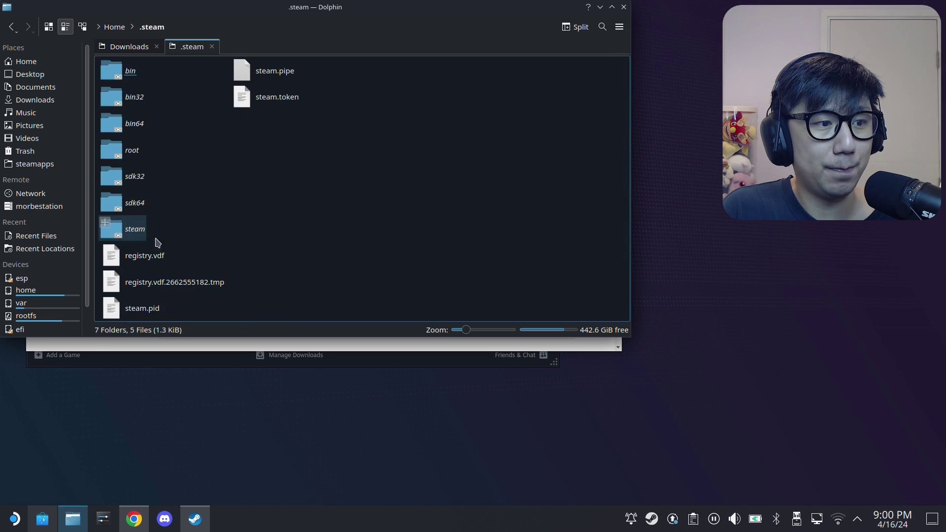
click(130, 231)
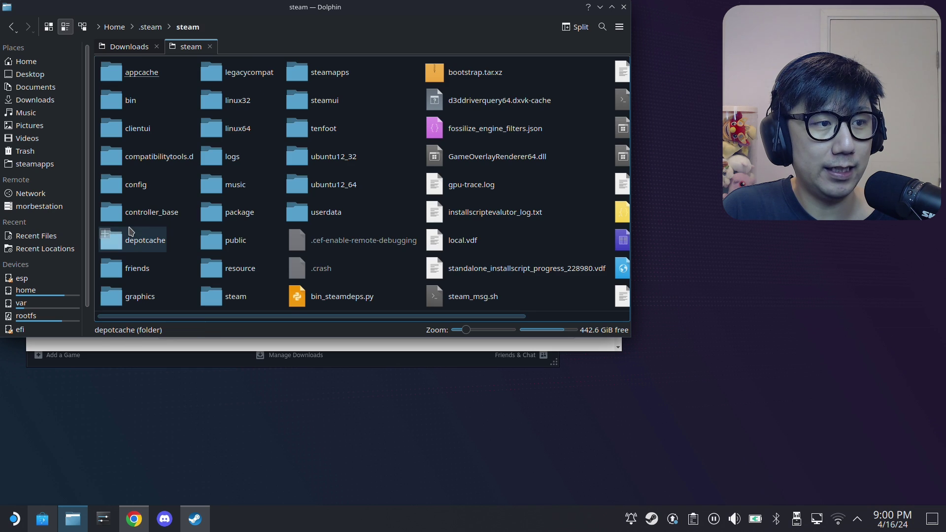
click(165, 165)
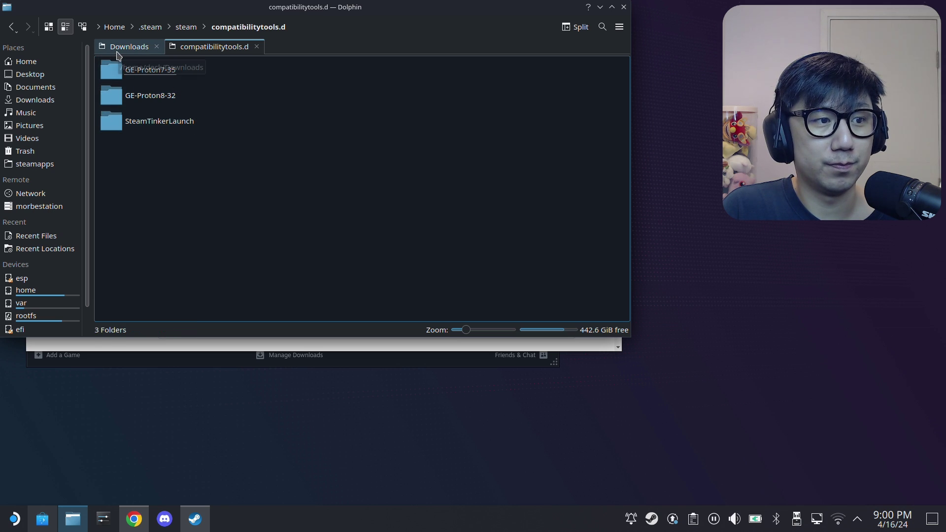
Move the Proton-6.21-GE-2 folder from Downloads into compatibilitytools.d.
click(118, 54)
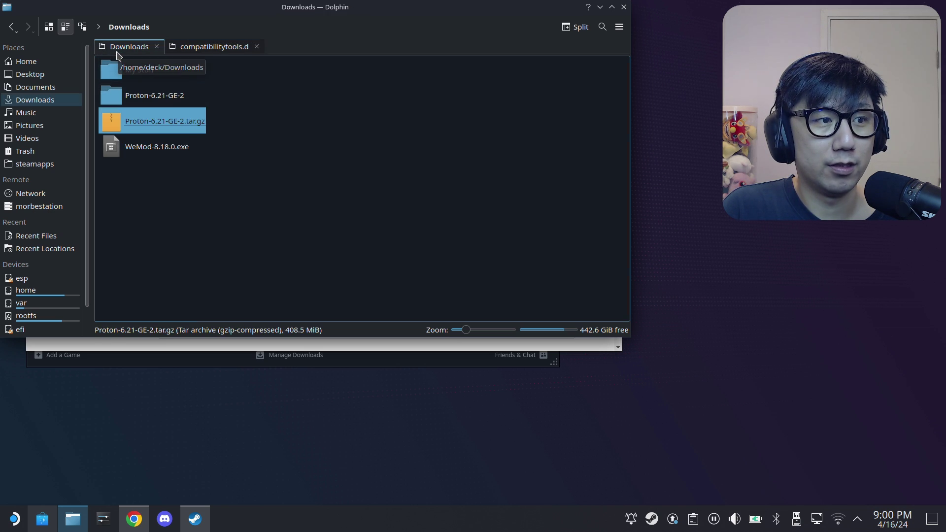
drag(142, 101, 202, 150)
click(217, 158)
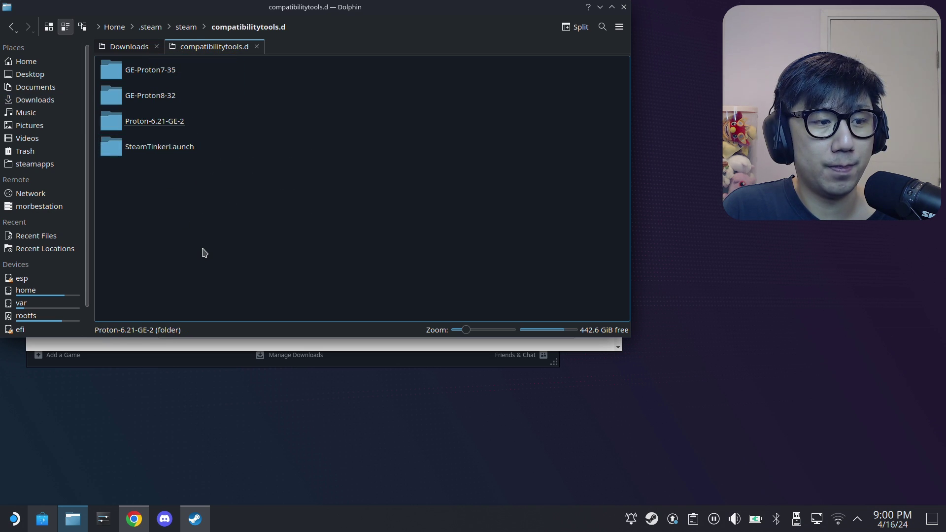
click(195, 518)
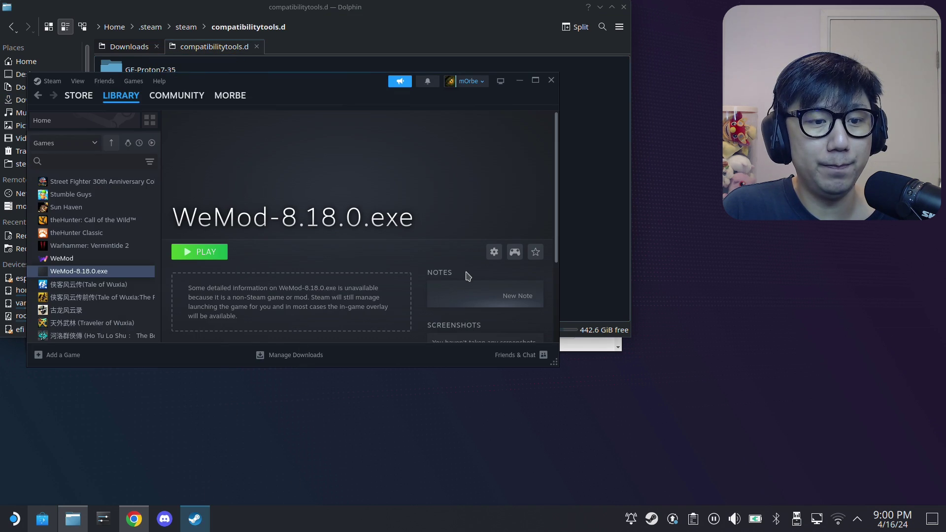
Review the WeMod shortcut's compatibility tool list without changing it.
click(494, 252)
click(514, 321)
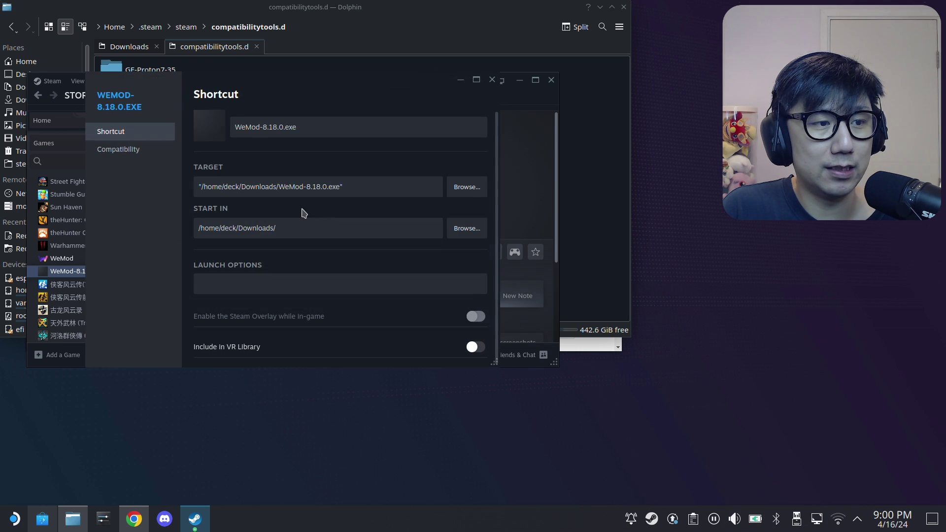
click(123, 158)
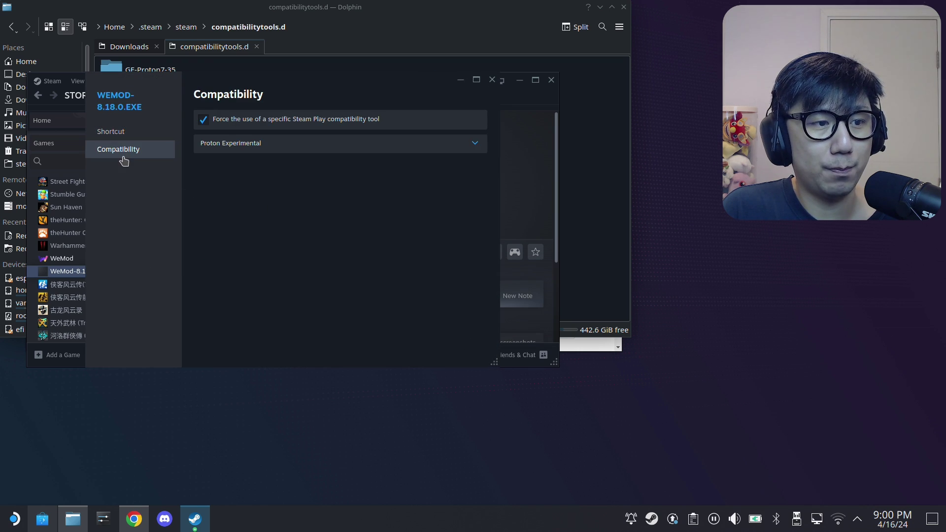
click(239, 151)
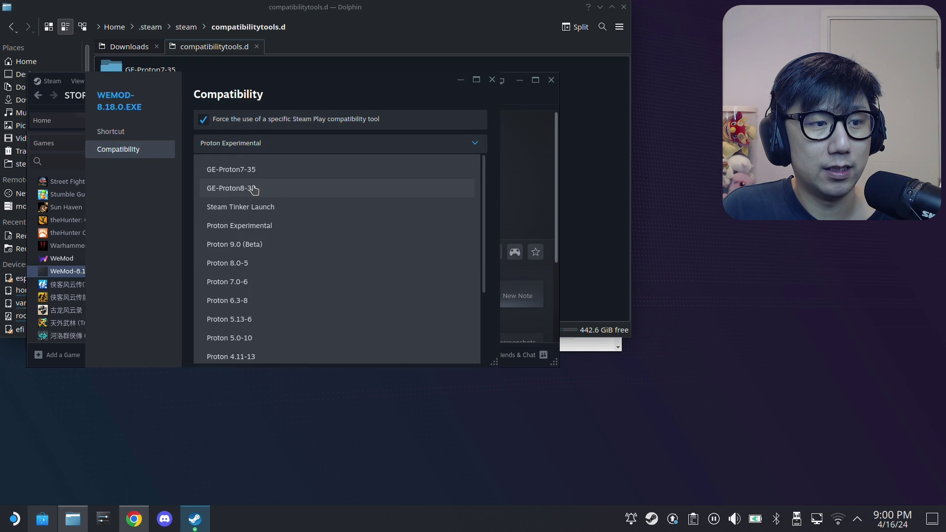
click(491, 80)
click(491, 80)
Restart Steam from the tray icon and minimize Dolphin and Chrome.
click(551, 80)
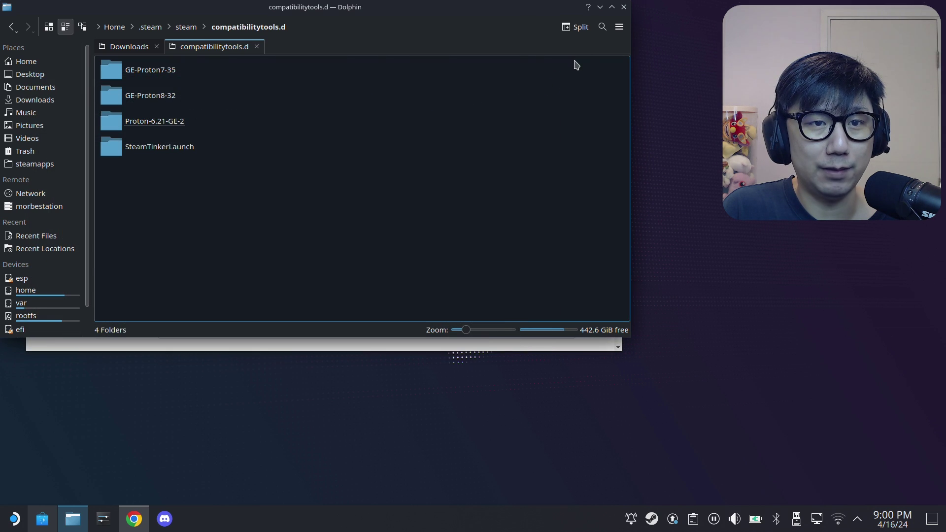
click(652, 523)
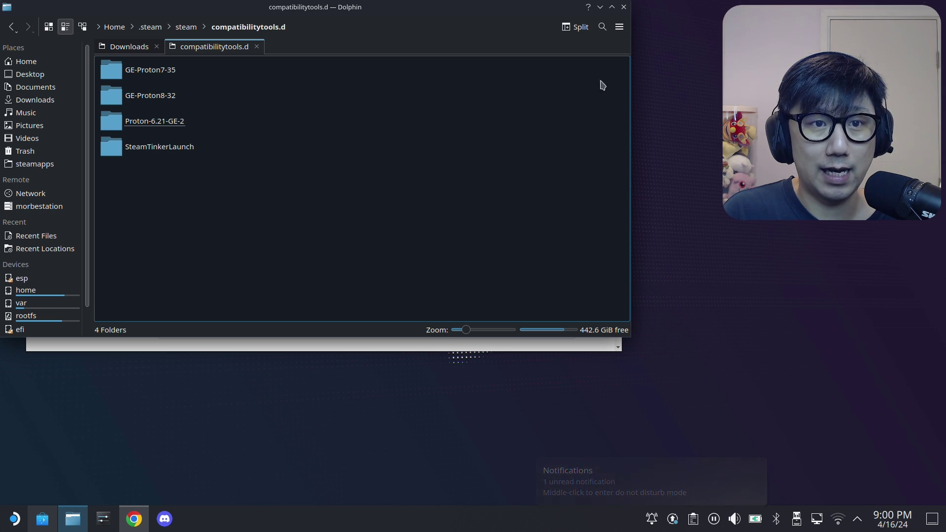
click(600, 7)
click(582, 65)
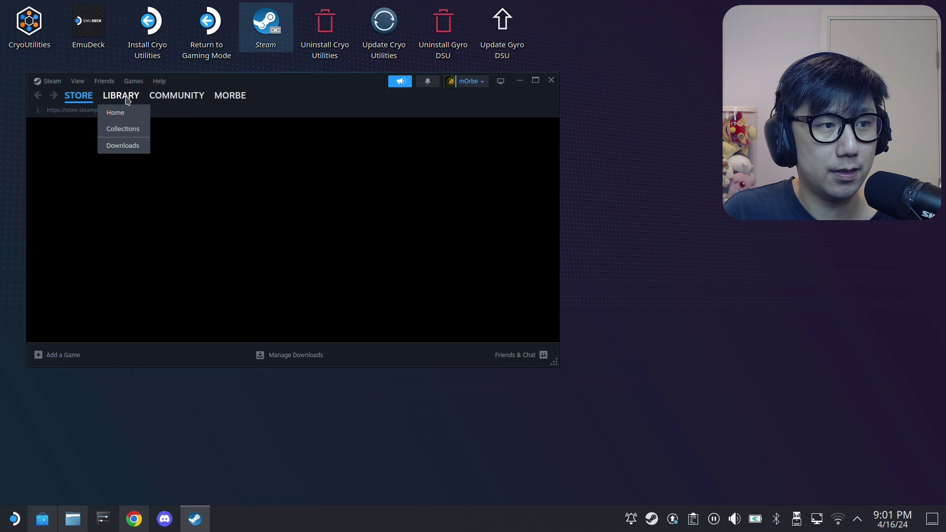
Set WeMod-8.18.0.exe's forced compatibility tool to Proton-6.21-GE-2 in its Properties.
click(126, 98)
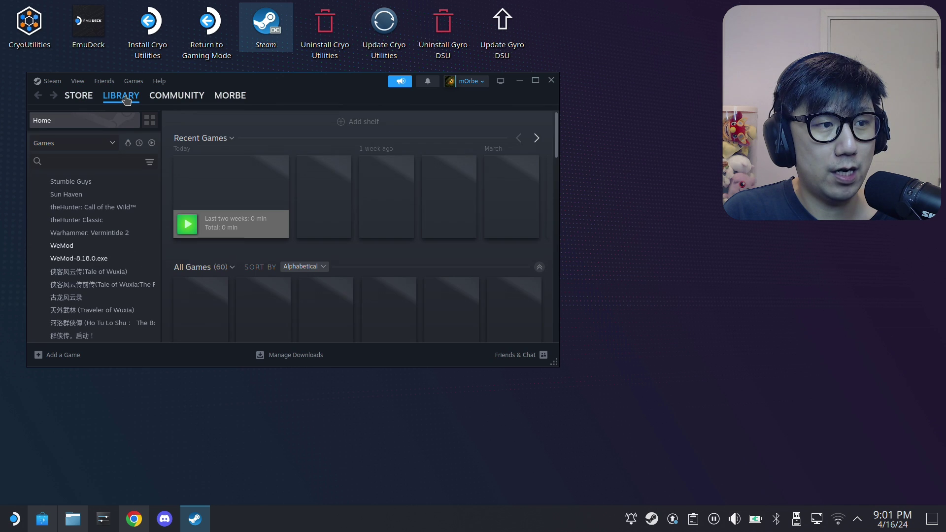
click(64, 259)
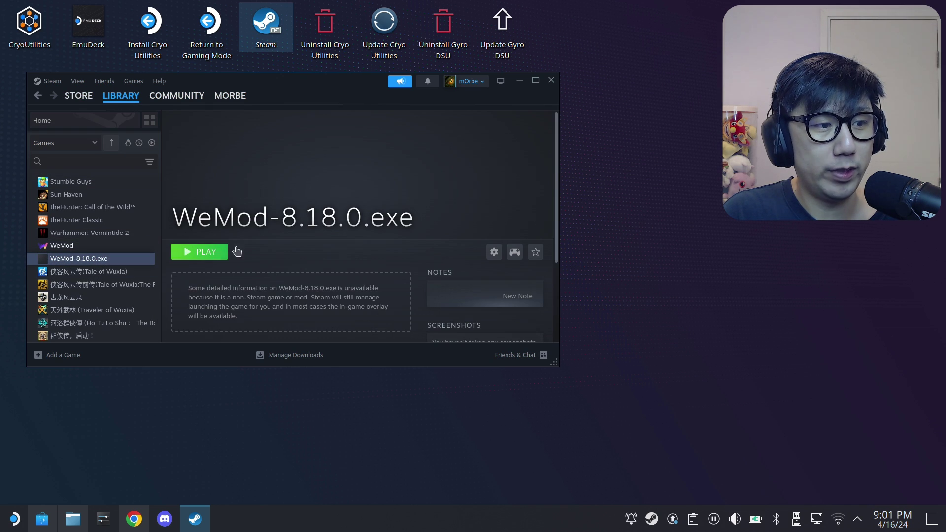
click(494, 252)
click(515, 320)
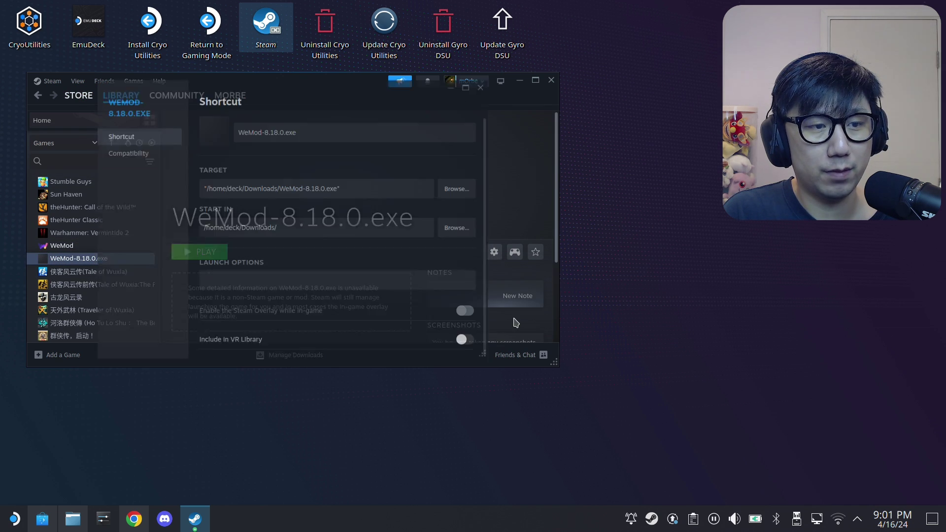
click(130, 155)
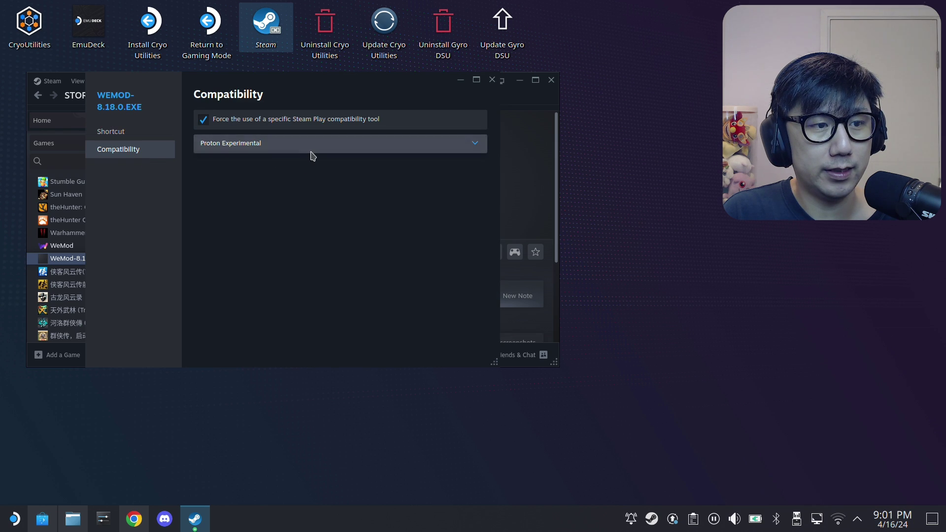
click(311, 147)
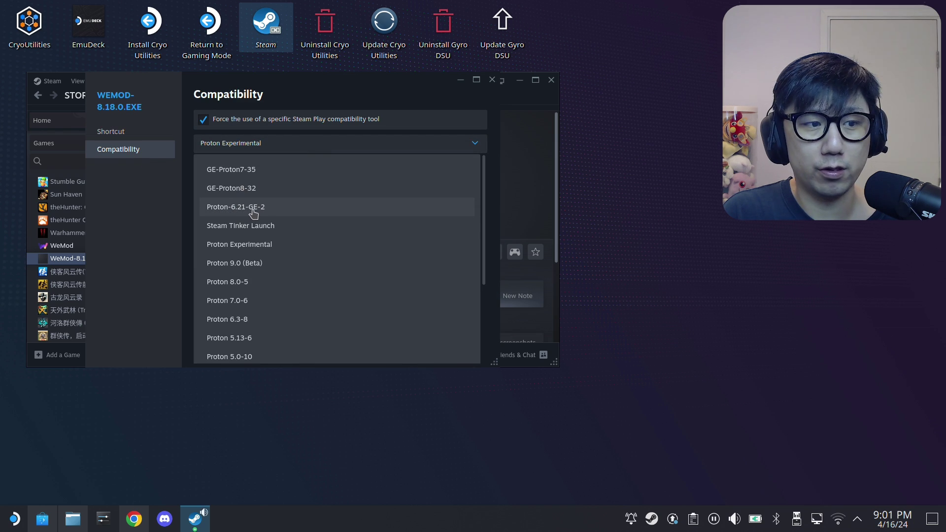
click(312, 210)
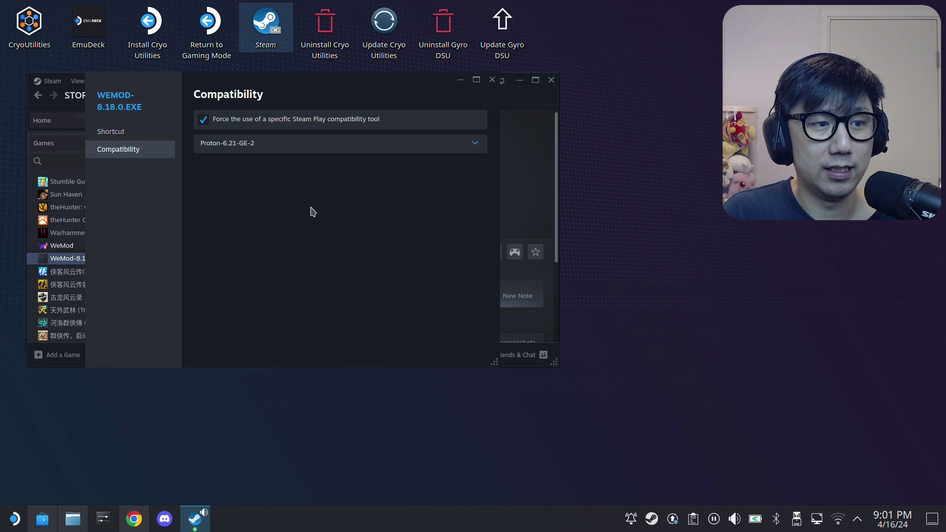
click(489, 82)
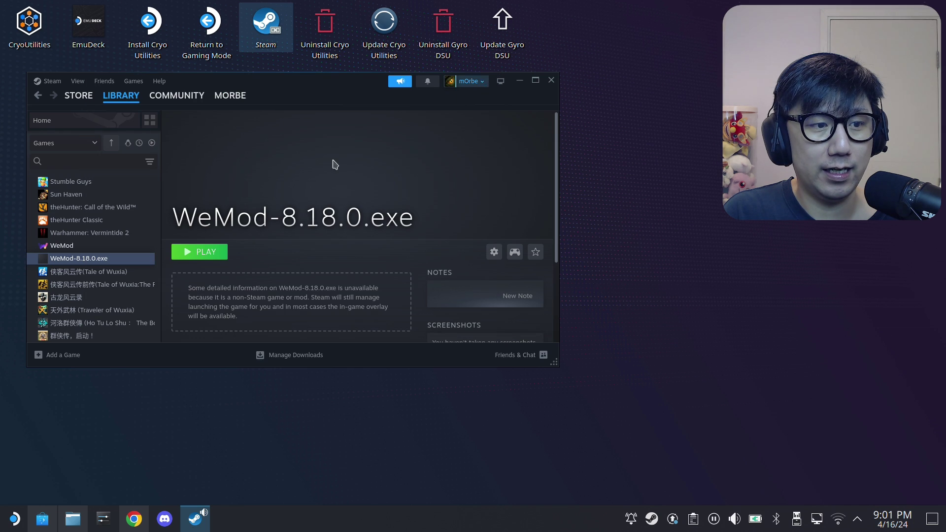
Launch WeMod-8.18.0.exe from its Steam library page so it runs under Proton-6.21-GE-2.
click(213, 256)
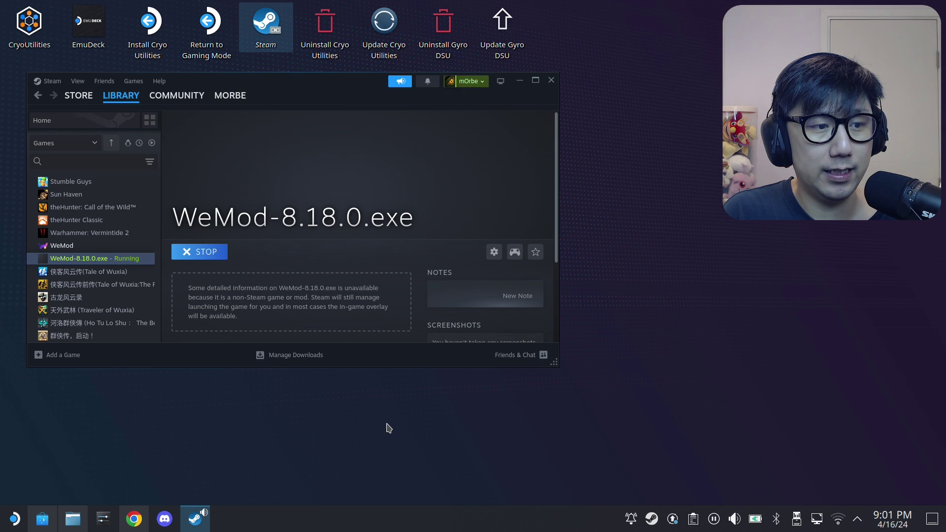